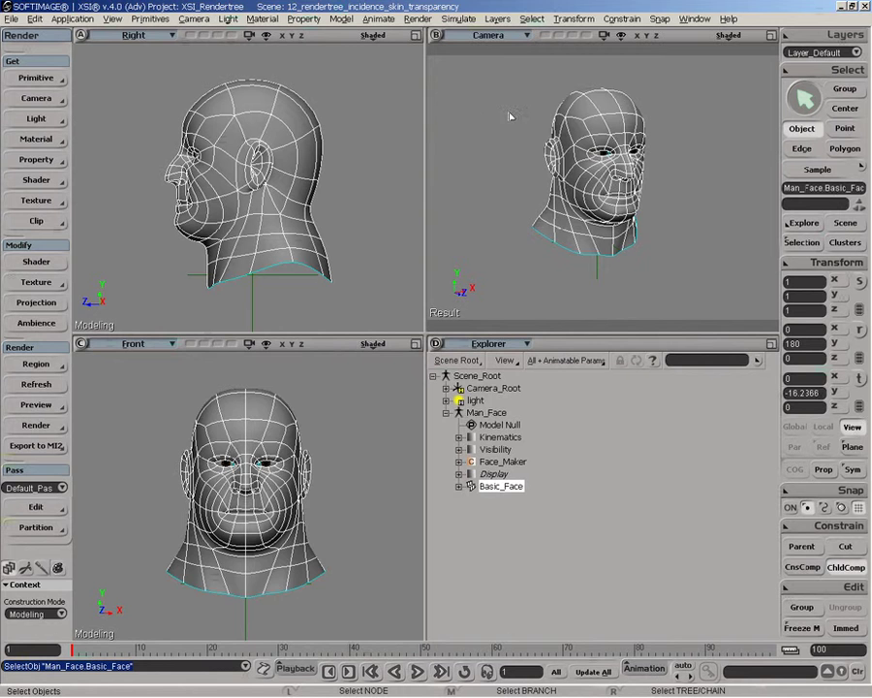
Open the Render Tree for the head's material, add an Incidence texture node, and spread the nodes apart.
{"action": "key", "text": "7"}
{"action": "left_click", "coordinate": [159, 357]}
{"action": "mouse_move", "coordinate": [174, 324]}
{"action": "left_click", "coordinate": [373, 500]}
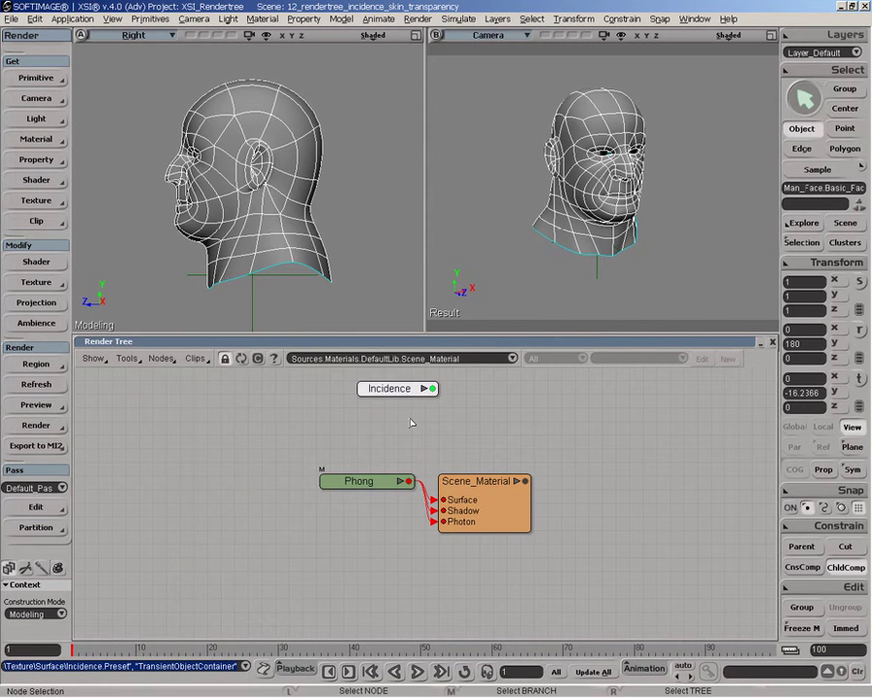
{"action": "left_click_drag", "start_coordinate": [418, 400], "coordinate": [292, 420]}
{"action": "left_click_drag", "start_coordinate": [475, 512], "coordinate": [590, 493]}
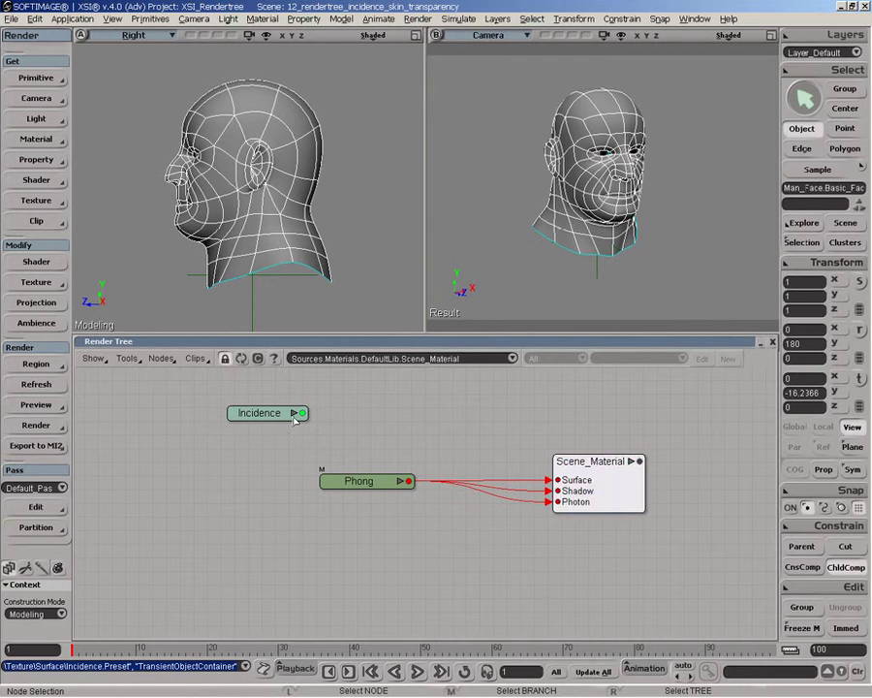
Connect the Incidence node to Scene_Material's Surface input and draw a render region around the head in the Camera view.
{"action": "left_click_drag", "start_coordinate": [296, 413], "coordinate": [639, 482]}
{"action": "left_click", "coordinate": [586, 440]}
{"action": "left_click_drag", "start_coordinate": [472, 438], "coordinate": [424, 421]}
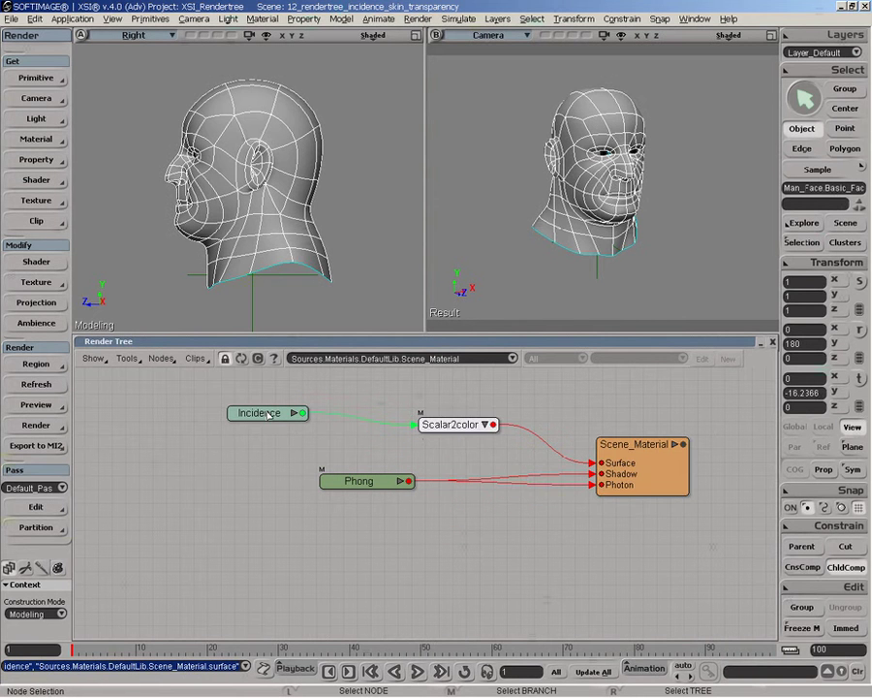
{"action": "left_click_drag", "start_coordinate": [268, 415], "coordinate": [255, 407]}
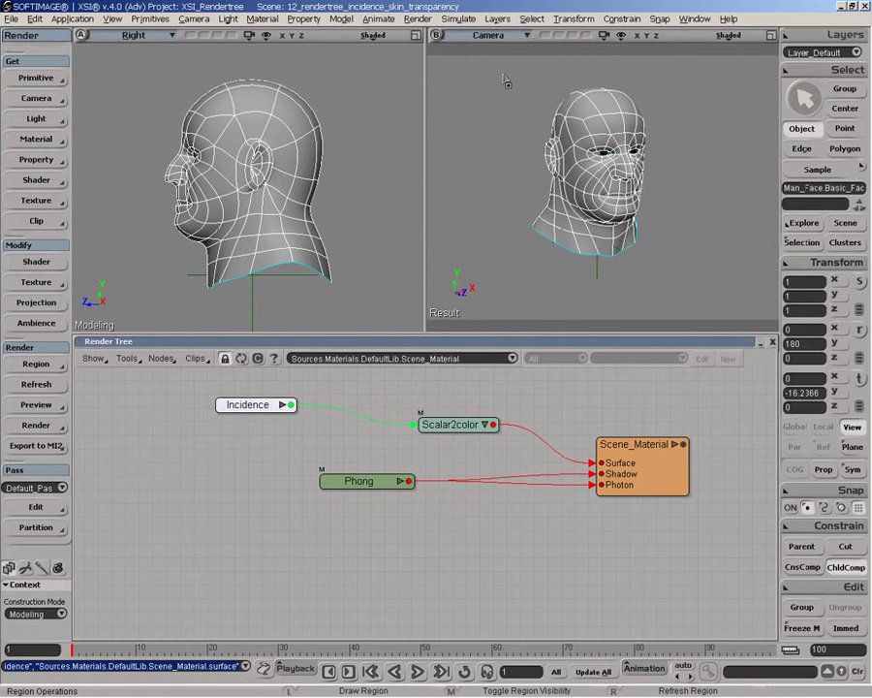
{"action": "key", "text": "q"}
{"action": "left_click_drag", "start_coordinate": [506, 78], "coordinate": [666, 272]}
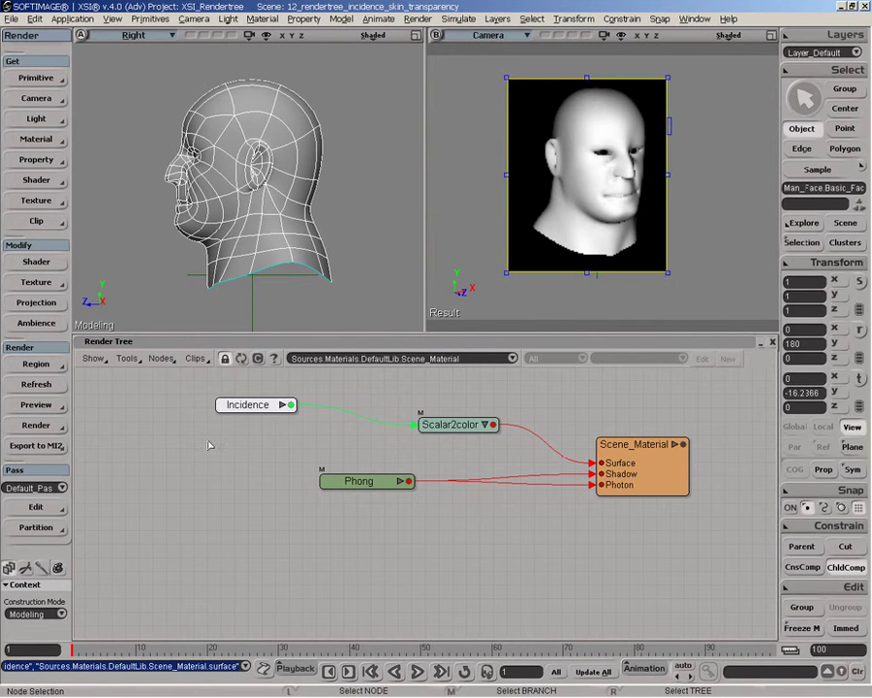
Set the Incidence node's mode to Surface / Camera and enable Invert.
{"action": "double_click", "coordinate": [247, 407]}
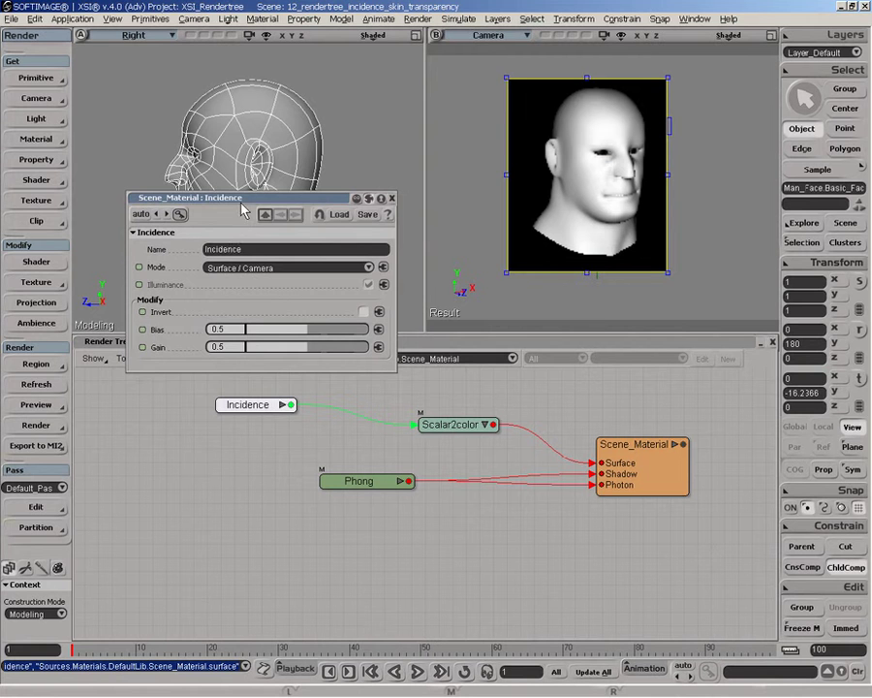
{"action": "left_click_drag", "start_coordinate": [239, 204], "coordinate": [234, 216]}
{"action": "left_click", "coordinate": [225, 277]}
{"action": "left_click", "coordinate": [227, 276]}
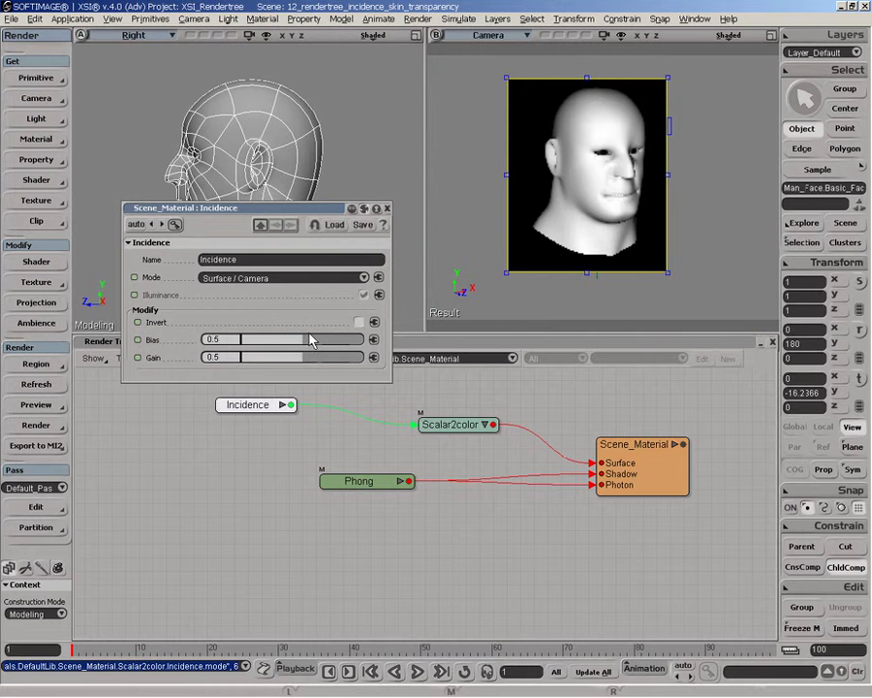
{"action": "left_click", "coordinate": [359, 322]}
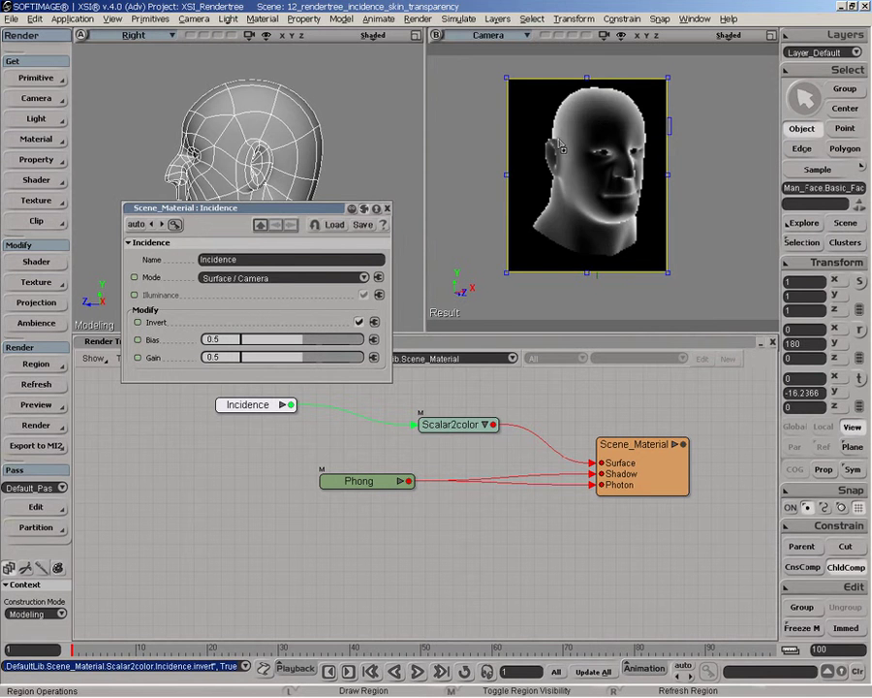
Set the Incidence node's bias to 0.944 and gain to 0.698, checking the rim effect on the head.
{"action": "left_click_drag", "start_coordinate": [233, 341], "coordinate": [352, 340]}
{"action": "left_click_drag", "start_coordinate": [304, 359], "coordinate": [330, 361]}
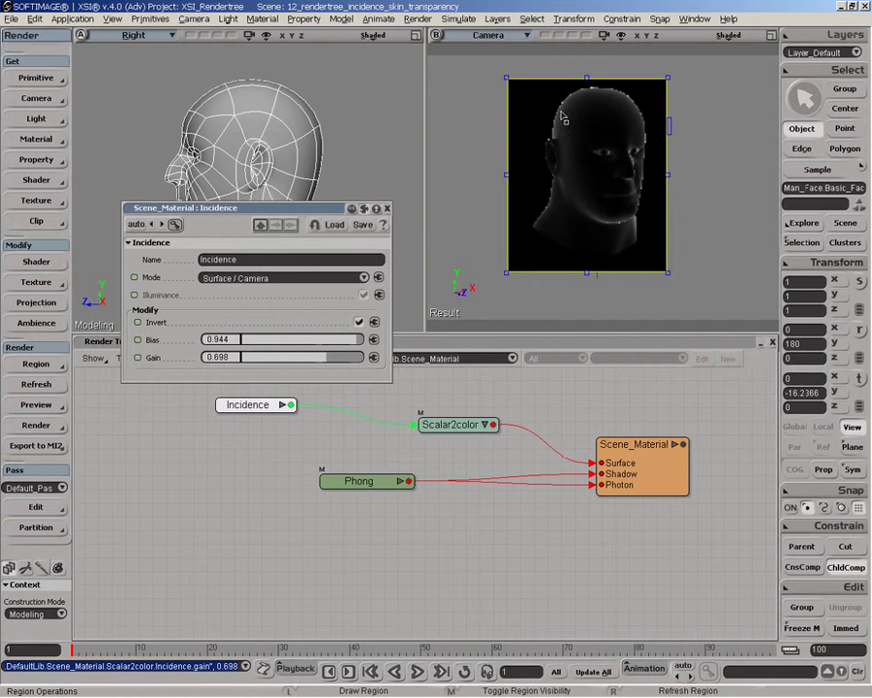
{"action": "middle_click_drag", "start_coordinate": [641, 153], "coordinate": [582, 174]}
{"action": "left_click_drag", "start_coordinate": [583, 173], "coordinate": [603, 158]}
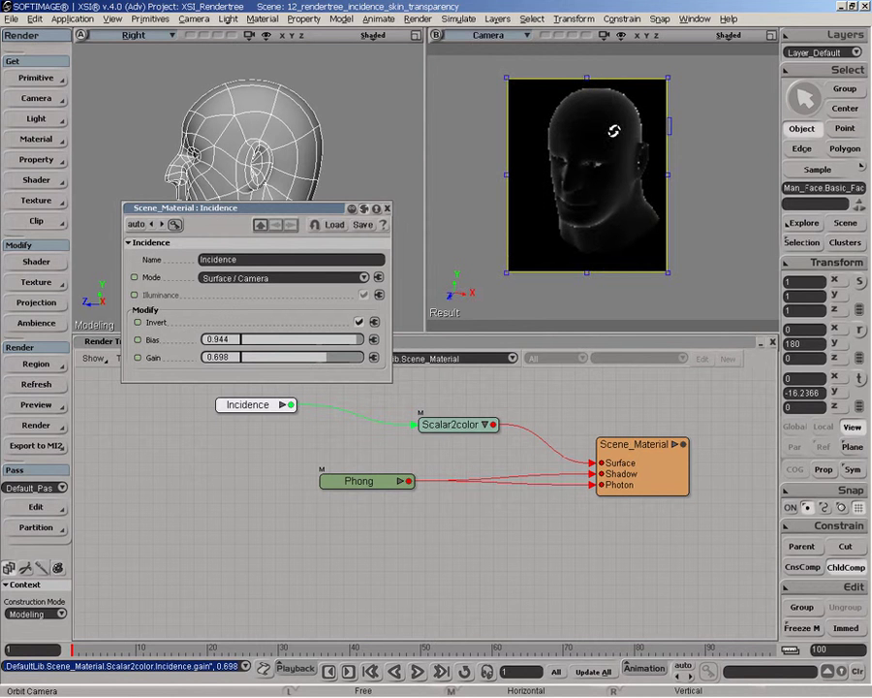
{"action": "left_click_drag", "start_coordinate": [571, 176], "coordinate": [564, 203]}
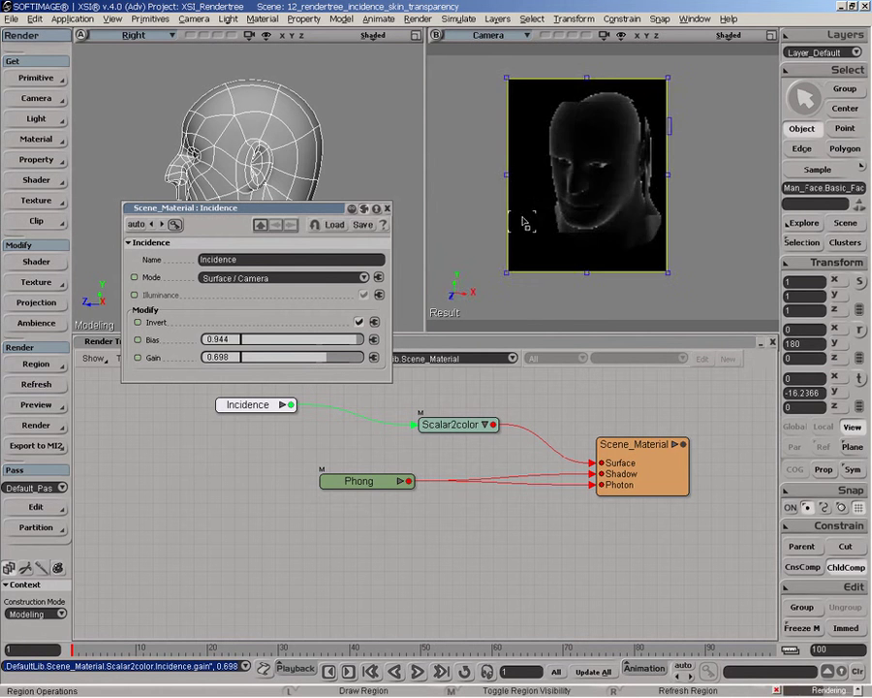
Rename the Incidence node to rim_incidence and hide the render region.
{"action": "left_click", "coordinate": [387, 207]}
{"action": "left_click_drag", "start_coordinate": [247, 409], "coordinate": [151, 403]}
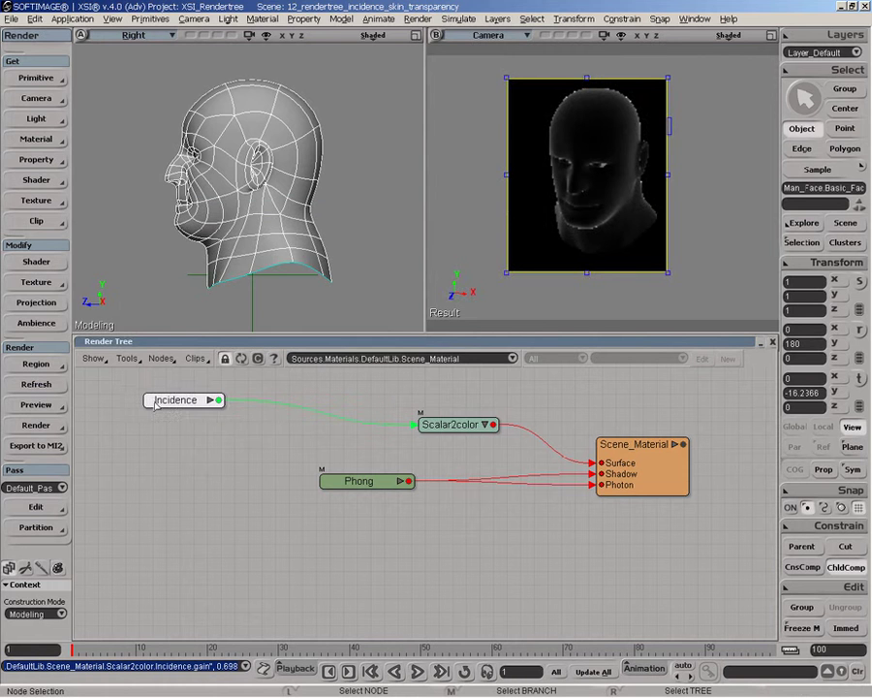
{"action": "key", "text": "F2"}
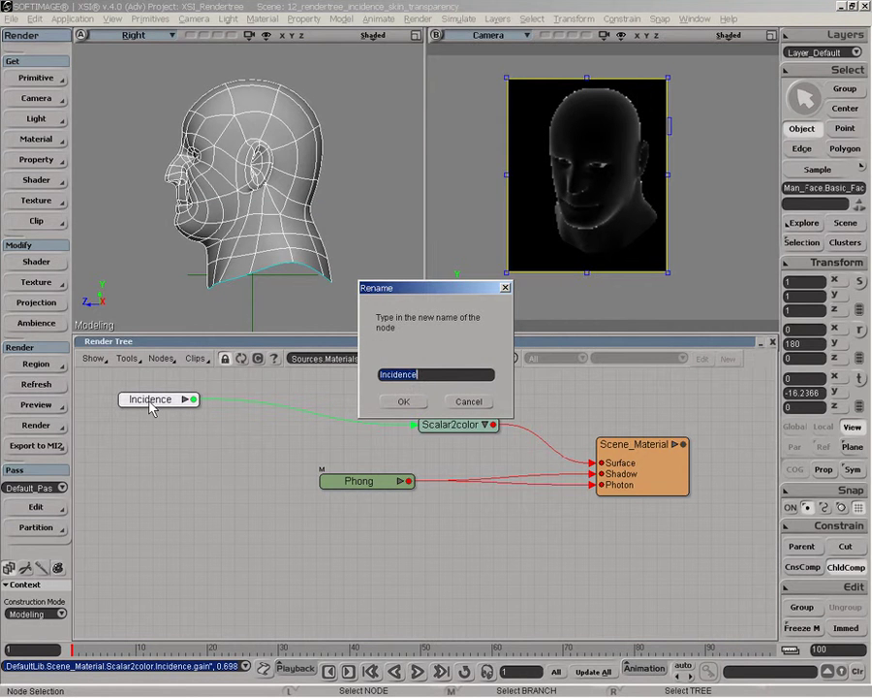
{"action": "type", "text": "n"}
{"action": "type", "text": "im_incidence"}
{"action": "key", "text": "Return"}
{"action": "middle_click", "coordinate": [511, 136]}
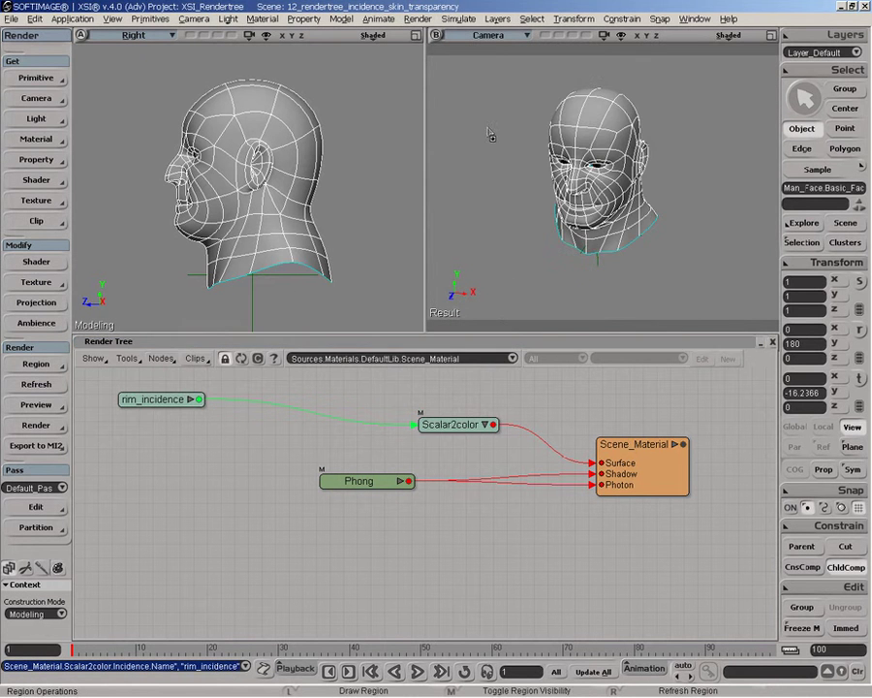
Add a second Incidence node and connect it to the Scalar2color input in place of rim_incidence.
{"action": "left_click", "coordinate": [165, 356]}
{"action": "mouse_move", "coordinate": [169, 351]}
{"action": "mouse_move", "coordinate": [181, 325]}
{"action": "left_click", "coordinate": [432, 501]}
{"action": "left_click_drag", "start_coordinate": [411, 390], "coordinate": [447, 432]}
{"action": "left_click", "coordinate": [460, 430]}
Set the second Incidence node's mode to Camera / Lights and close its properties.
{"action": "double_click", "coordinate": [167, 436]}
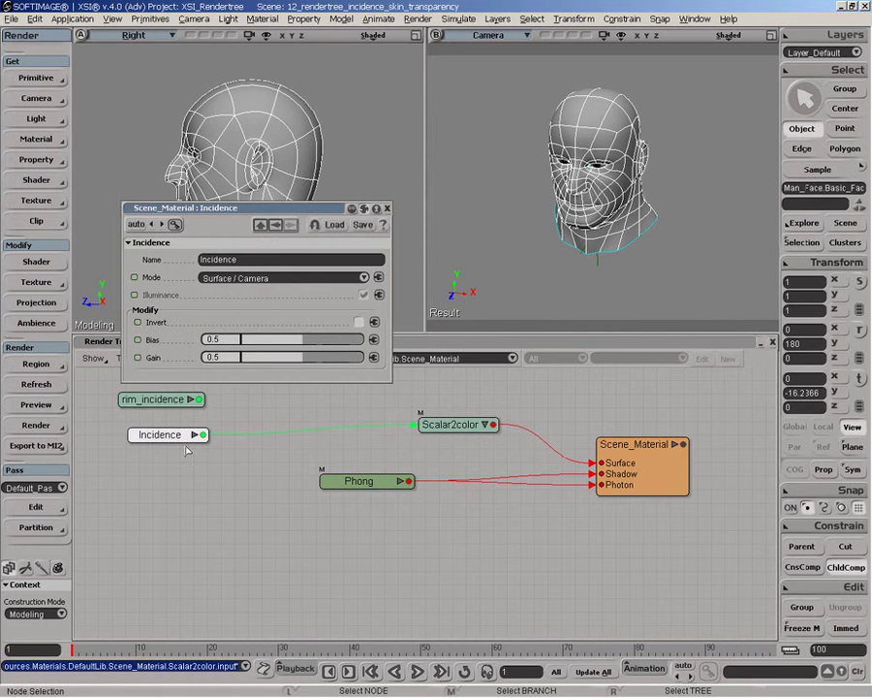
{"action": "left_click", "coordinate": [279, 280]}
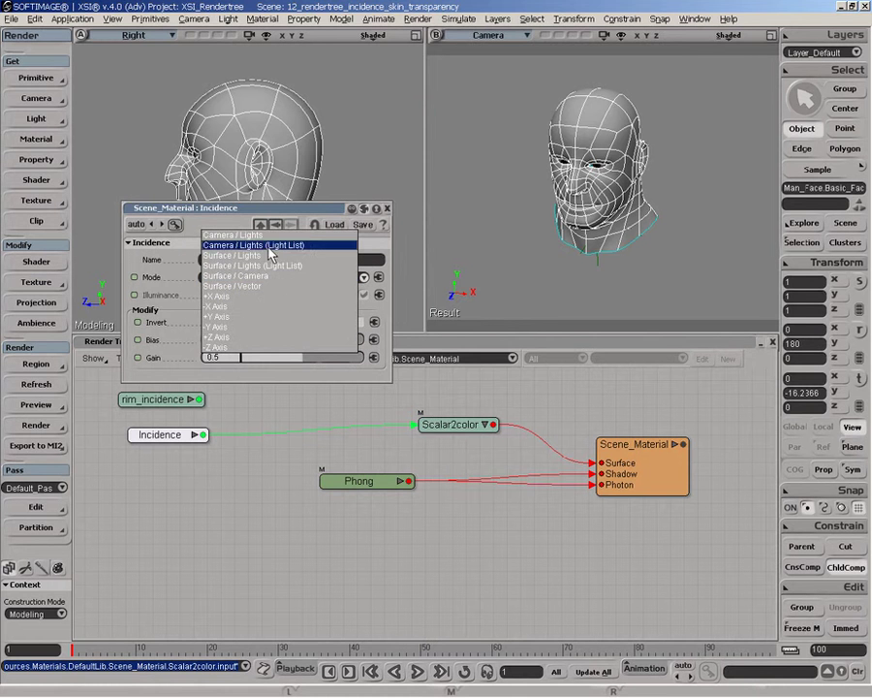
{"action": "left_click", "coordinate": [242, 234]}
{"action": "left_click", "coordinate": [386, 209]}
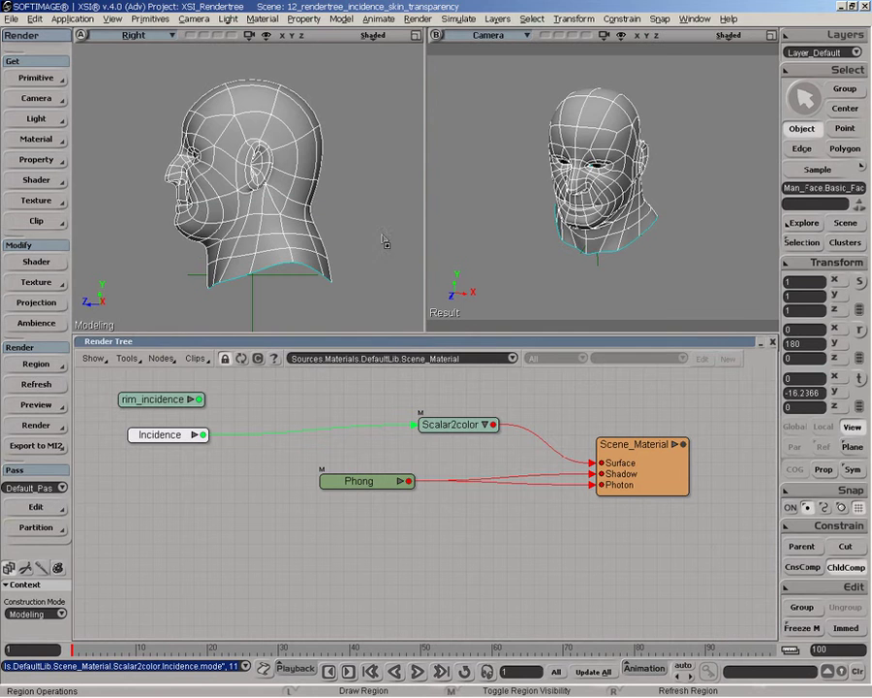
Draw a render region around the head in the Camera view and examine the camera/light incidence from several angles.
{"action": "left_click_drag", "start_coordinate": [507, 98], "coordinate": [699, 286]}
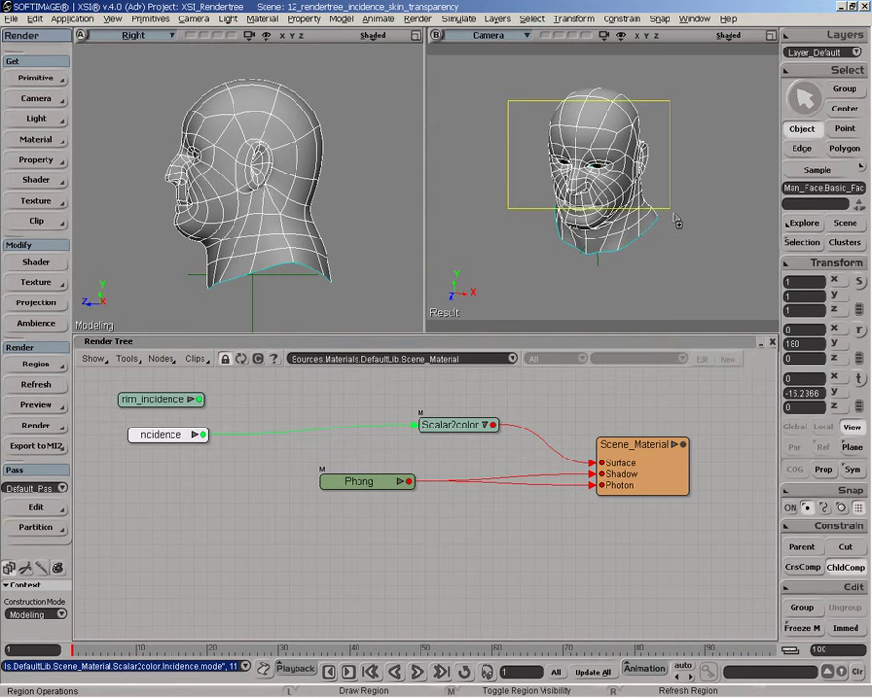
{"action": "left_click_drag", "start_coordinate": [660, 144], "coordinate": [637, 162]}
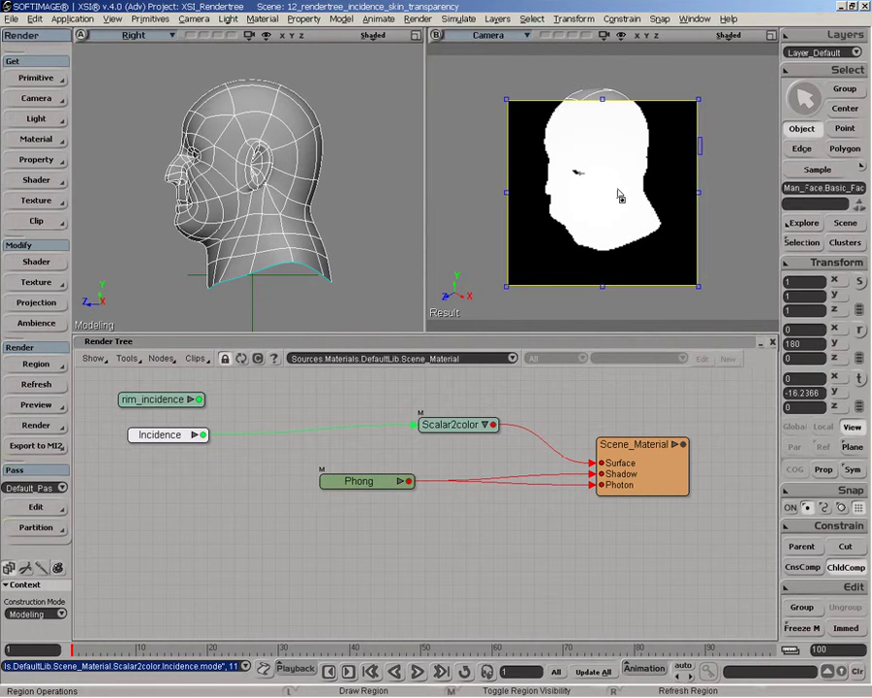
{"action": "key", "text": "o"}
{"action": "left_click_drag", "start_coordinate": [459, 184], "coordinate": [748, 134]}
{"action": "left_click_drag", "start_coordinate": [637, 177], "coordinate": [620, 194]}
{"action": "key", "text": "z"}
{"action": "key", "text": "q"}
{"action": "middle_click", "coordinate": [620, 196]}
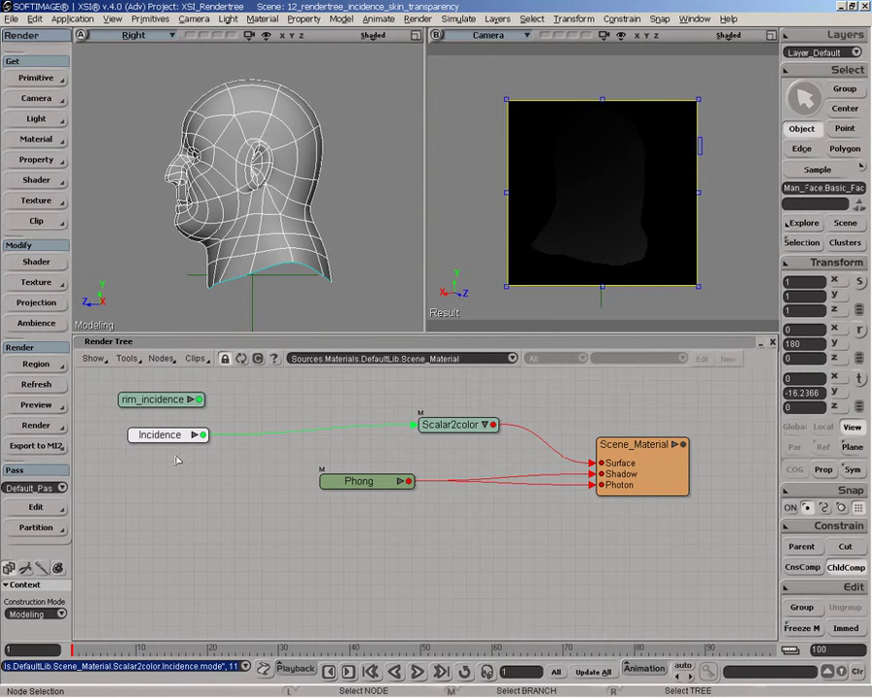
{"action": "left_click_drag", "start_coordinate": [149, 402], "coordinate": [151, 399]}
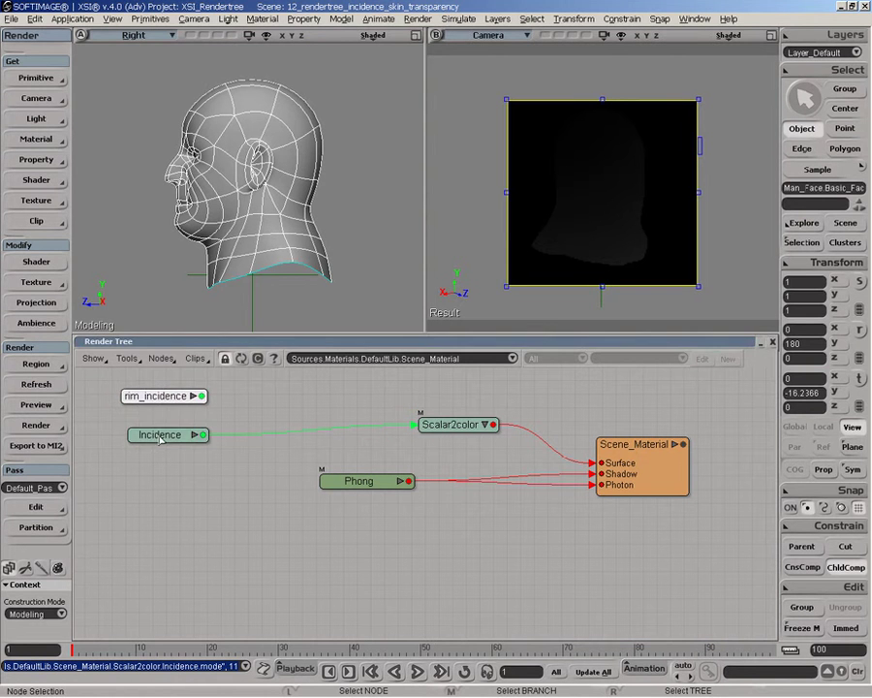
Enable Invert on the Camera / Lights Incidence node, check it around the head, and hide the render region.
{"action": "key", "text": "q"}
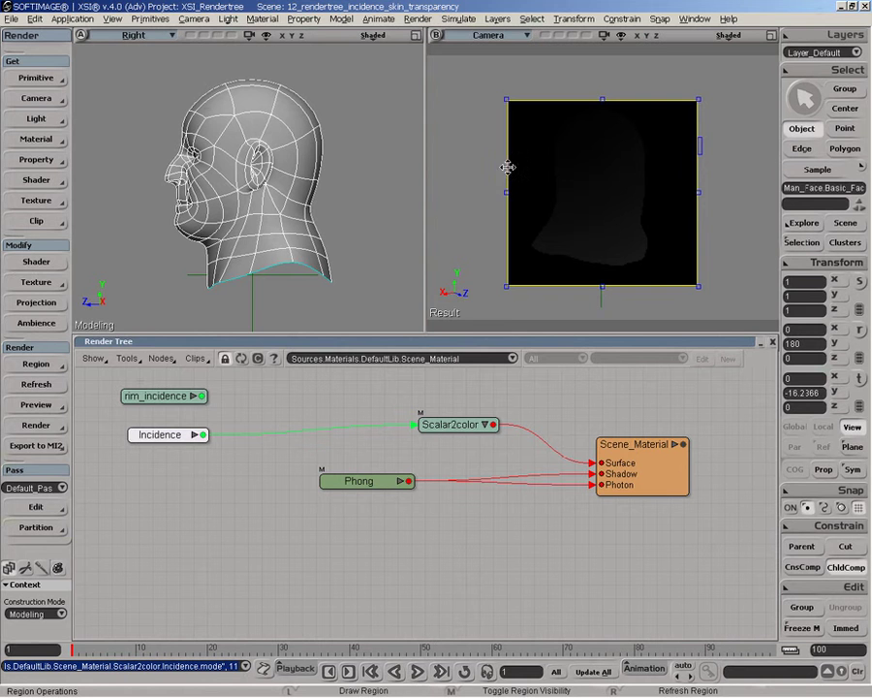
{"action": "key", "text": "o"}
{"action": "left_click_drag", "start_coordinate": [655, 186], "coordinate": [501, 264]}
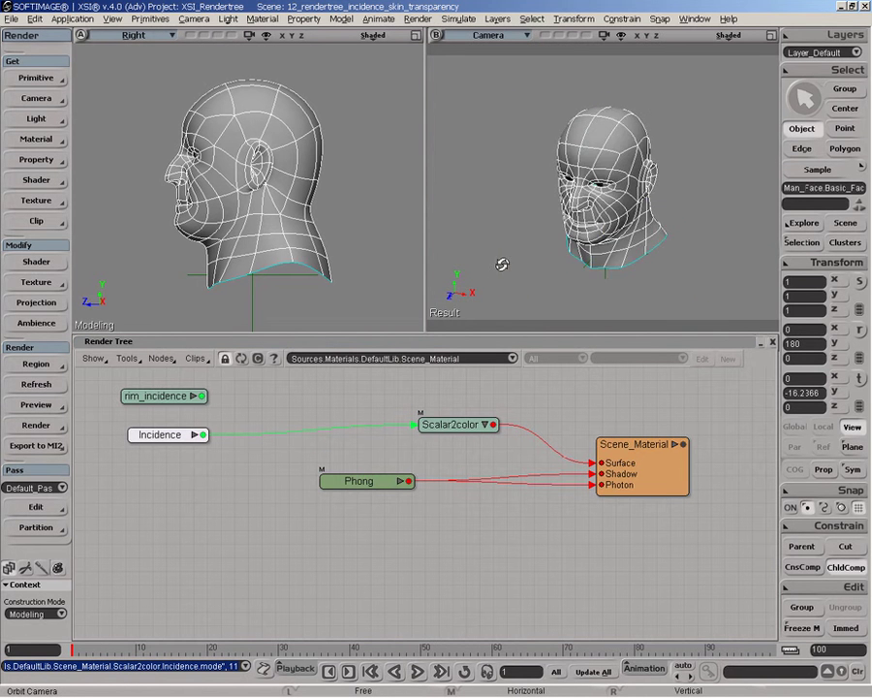
{"action": "double_click", "coordinate": [157, 435]}
{"action": "left_click", "coordinate": [358, 322]}
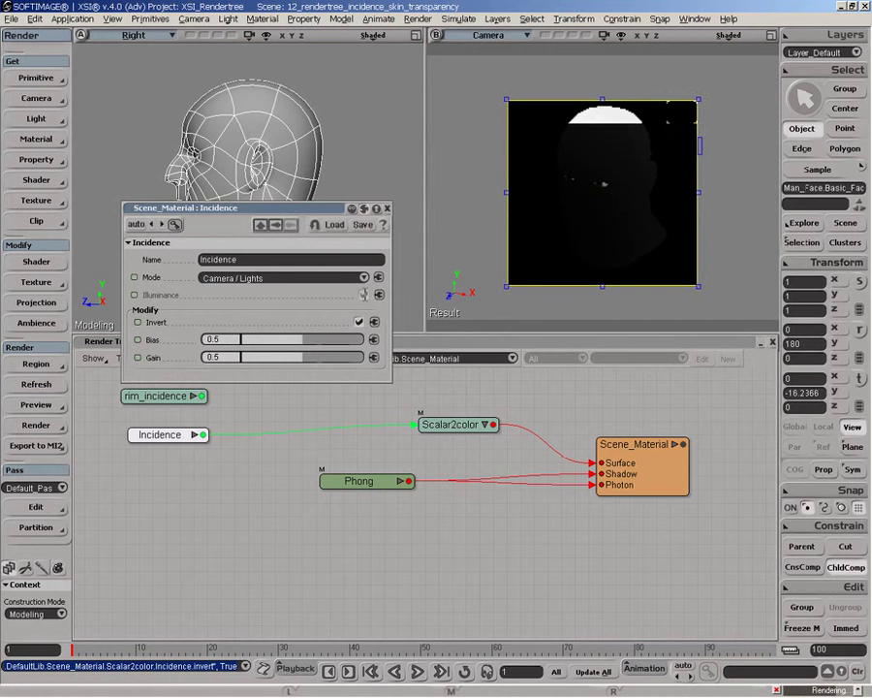
{"action": "left_click", "coordinate": [386, 208]}
{"action": "left_click_drag", "start_coordinate": [503, 197], "coordinate": [480, 197]}
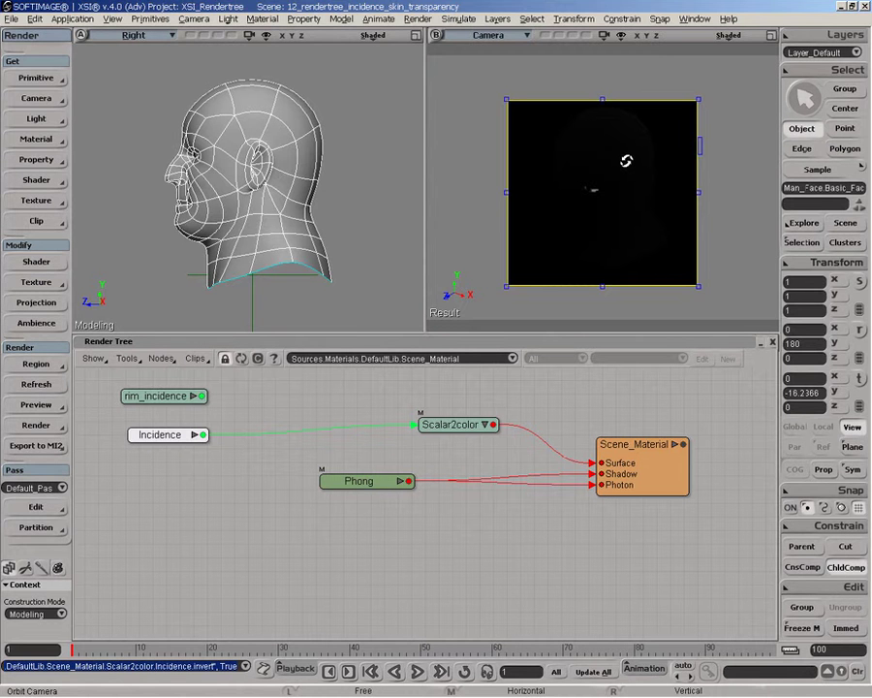
{"action": "left_click_drag", "start_coordinate": [626, 161], "coordinate": [670, 173]}
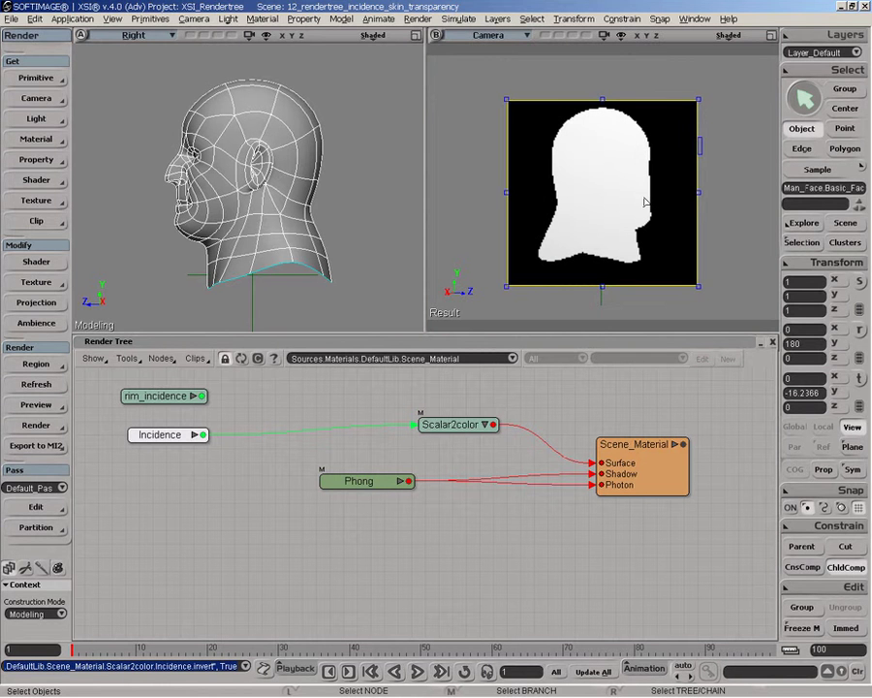
{"action": "key", "text": "q"}
{"action": "middle_click", "coordinate": [492, 172]}
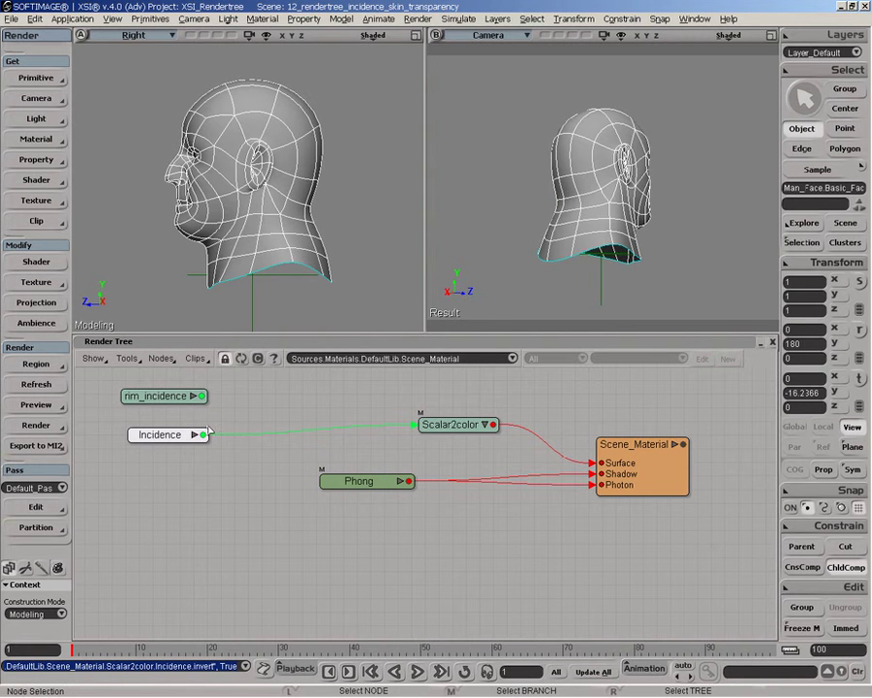
Rename the second Incidence node to camera_light_incidence.
{"action": "left_click_drag", "start_coordinate": [178, 401], "coordinate": [190, 401]}
{"action": "left_click", "coordinate": [167, 438]}
{"action": "key", "text": "F2"}
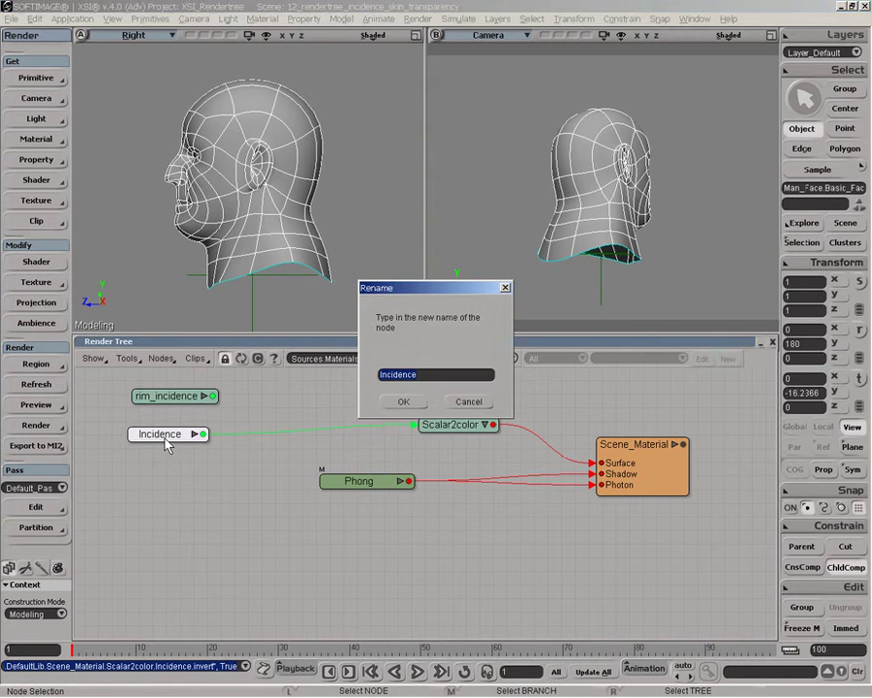
{"action": "type", "text": "camera_light_incidence"}
{"action": "key", "text": "Return"}
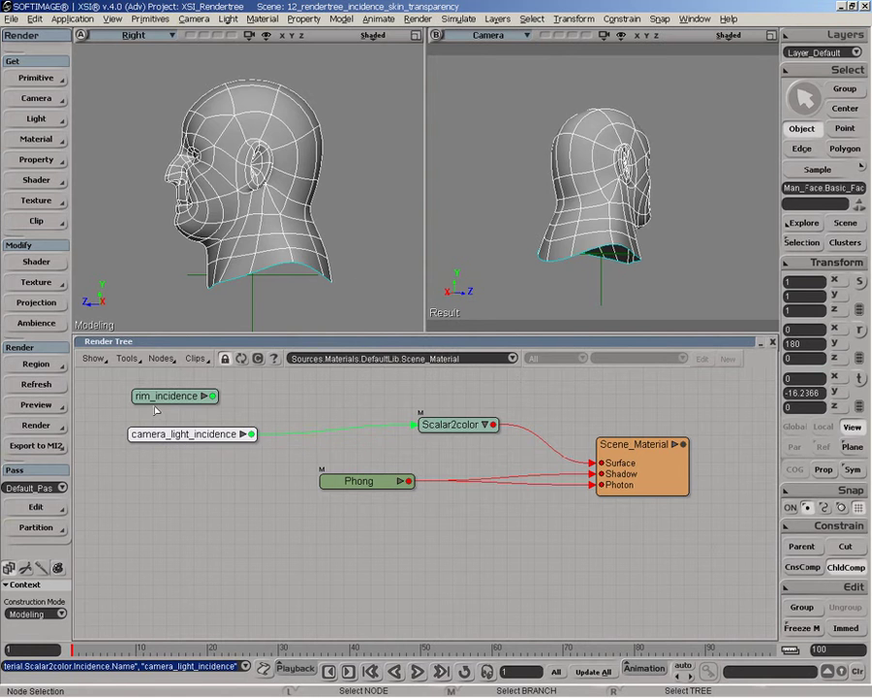
Add a Scalar Basic math node and place it between the incidence nodes and Scalar2color.
{"action": "left_click", "coordinate": [153, 359]}
{"action": "mouse_move", "coordinate": [199, 351]}
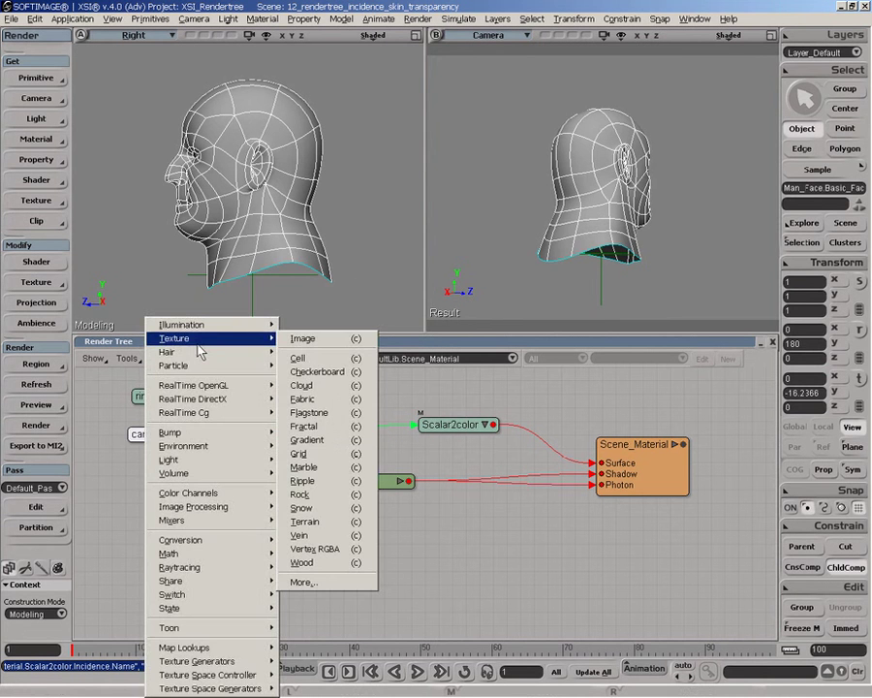
{"action": "mouse_move", "coordinate": [208, 553]}
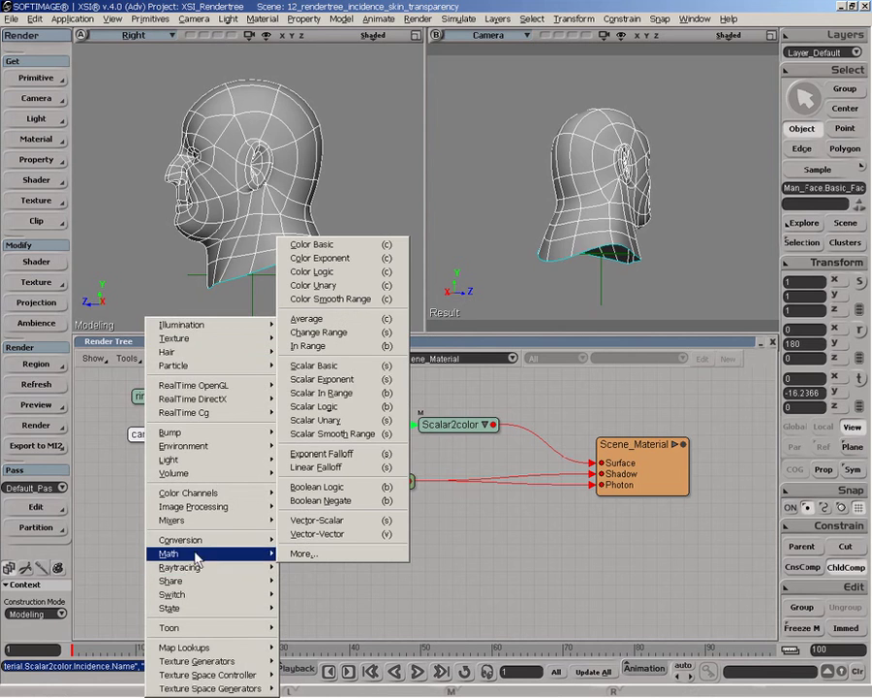
{"action": "left_click", "coordinate": [325, 368]}
{"action": "left_click_drag", "start_coordinate": [381, 394], "coordinate": [312, 398]}
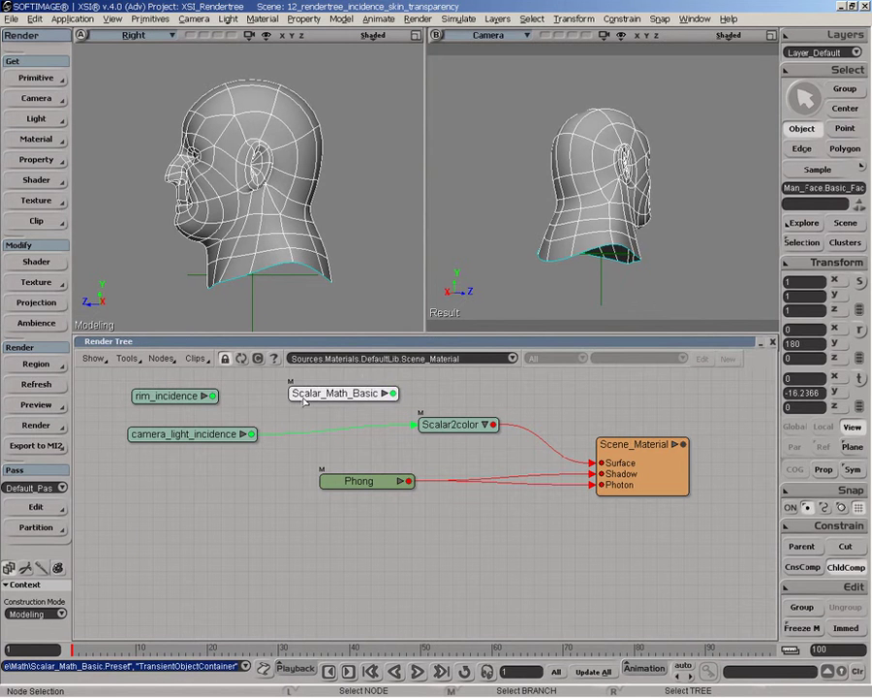
Connect rim_incidence to input1 and camera_light_incidence to input2 of Scalar_Math_Basic, and feed its output into Scalar2color.
{"action": "left_click_drag", "start_coordinate": [213, 396], "coordinate": [388, 385]}
{"action": "left_click_drag", "start_coordinate": [252, 434], "coordinate": [342, 410]}
{"action": "left_click", "coordinate": [370, 424]}
{"action": "left_click_drag", "start_coordinate": [430, 428], "coordinate": [507, 423]}
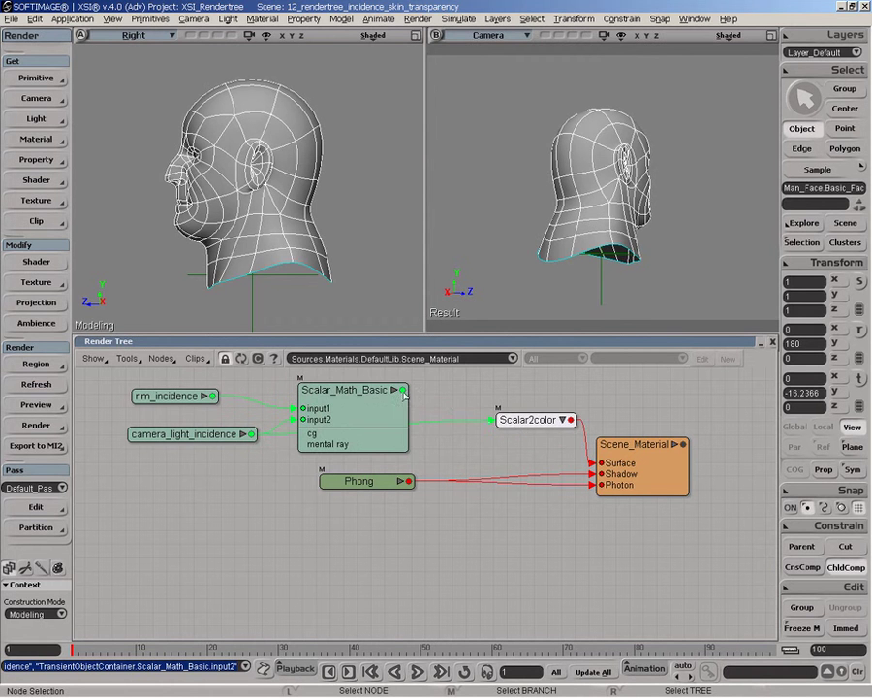
{"action": "left_click_drag", "start_coordinate": [402, 389], "coordinate": [546, 433]}
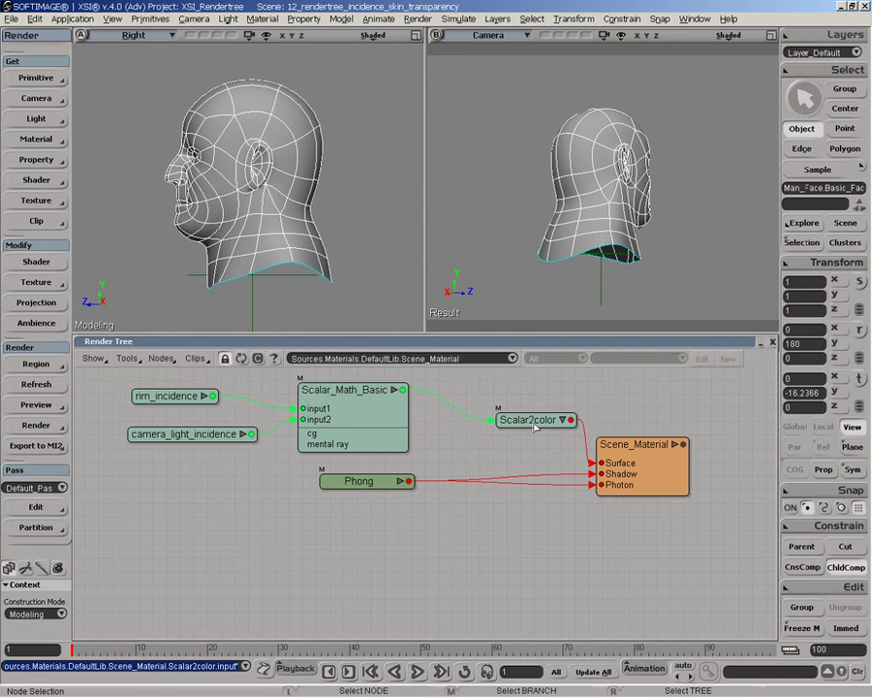
Set the operation of the Scalar_Math_Basic node to Multiply.
{"action": "double_click", "coordinate": [393, 407]}
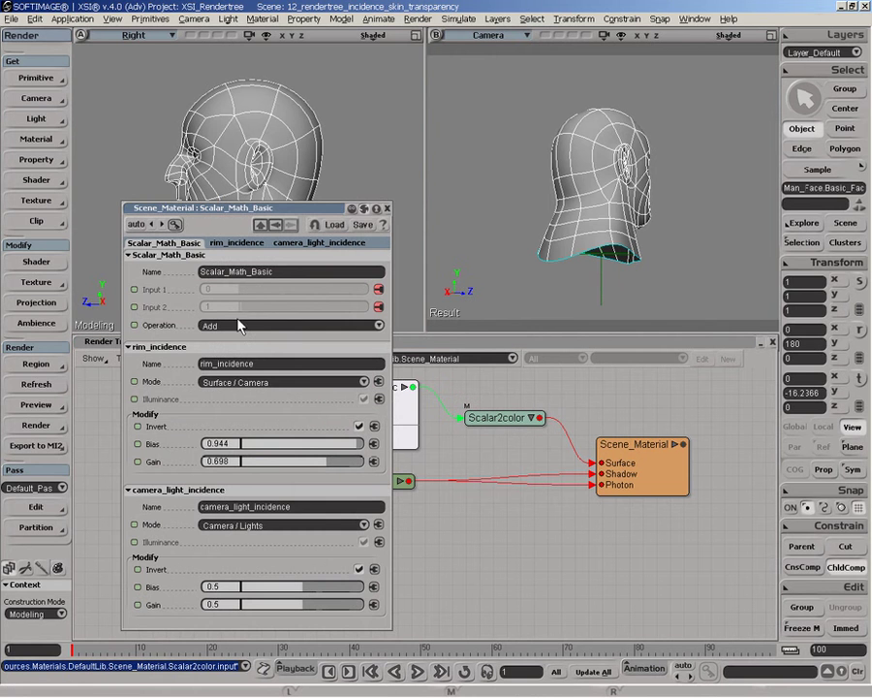
{"action": "left_click", "coordinate": [241, 326]}
{"action": "left_click", "coordinate": [292, 341]}
{"action": "left_click", "coordinate": [386, 208]}
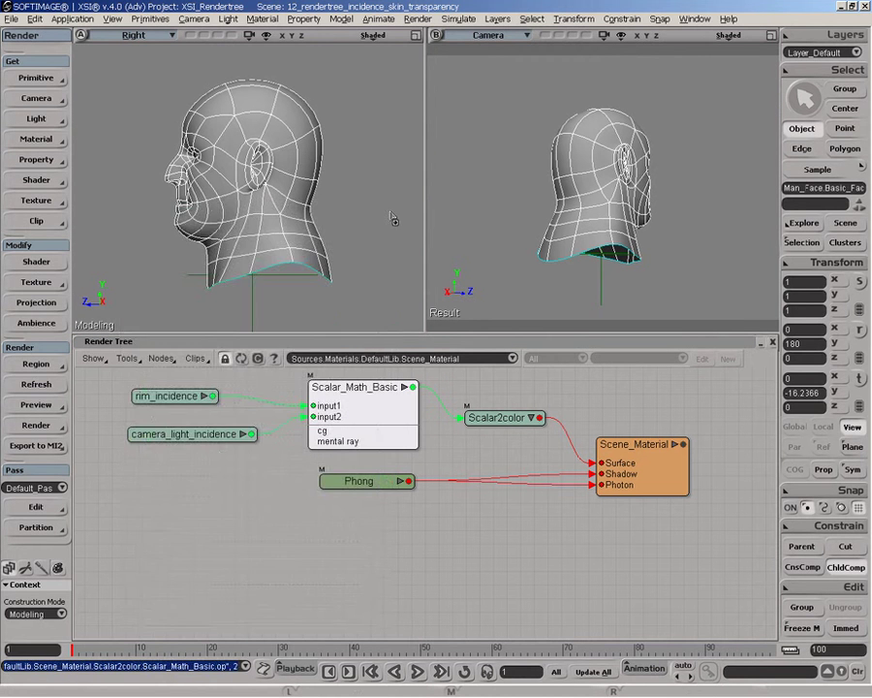
Draw a render region around the head in the Camera view and check the multiplied incidence from several angles.
{"action": "left_click_drag", "start_coordinate": [505, 82], "coordinate": [691, 292]}
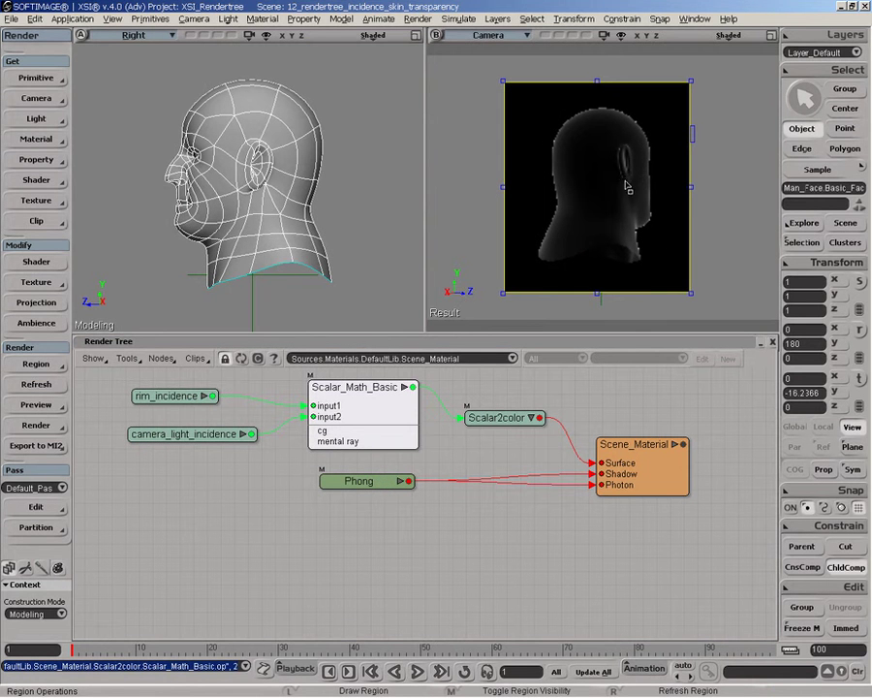
{"action": "key", "text": "o"}
{"action": "left_click_drag", "start_coordinate": [640, 184], "coordinate": [612, 192]}
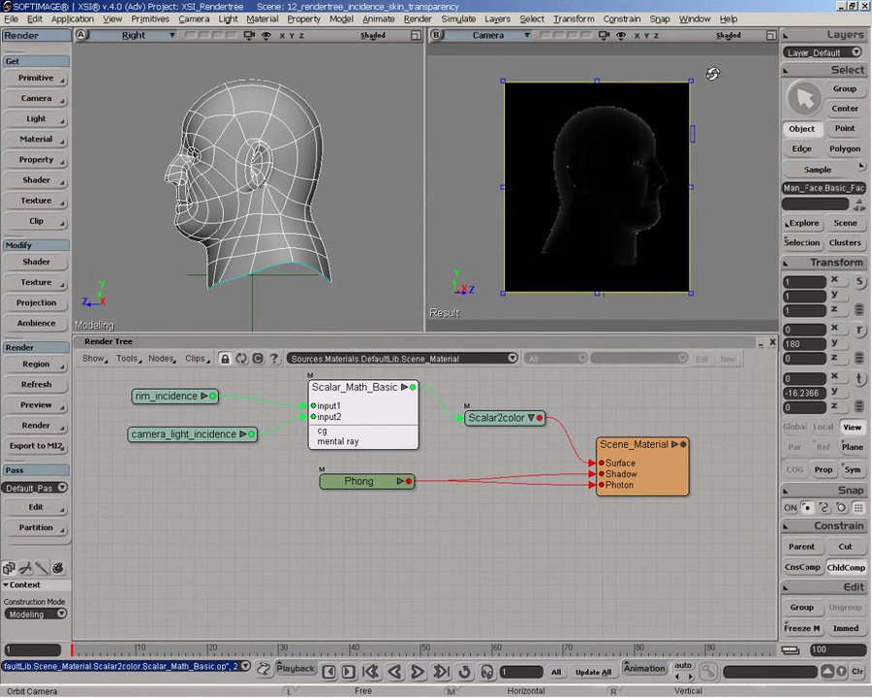
{"action": "left_click_drag", "start_coordinate": [613, 141], "coordinate": [563, 212]}
{"action": "key", "text": "q"}
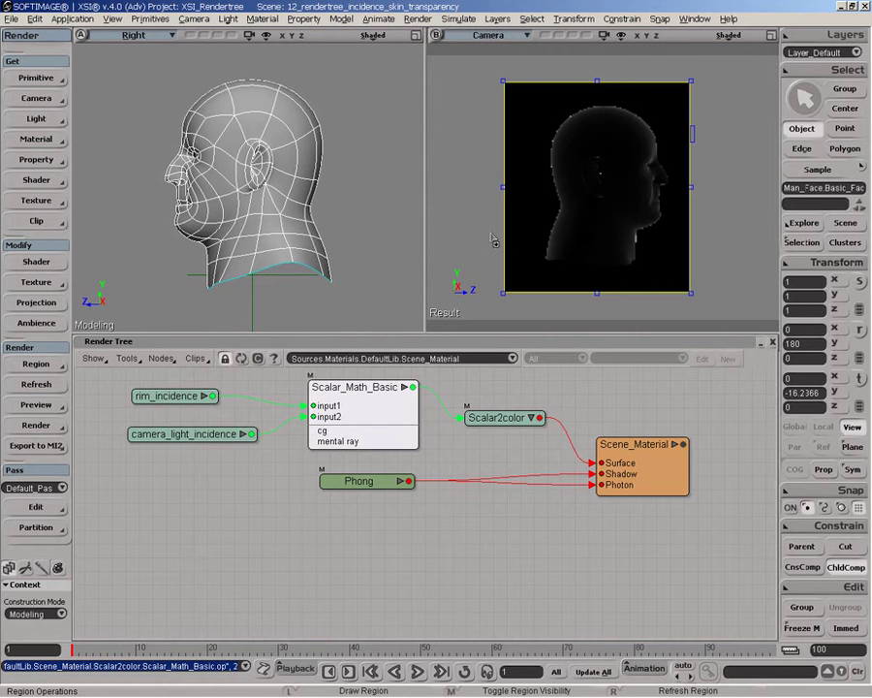
Raise the Bias of camera_light_incidence to near its maximum and its Gain to 0.961, checking the render around the head.
{"action": "double_click", "coordinate": [175, 438]}
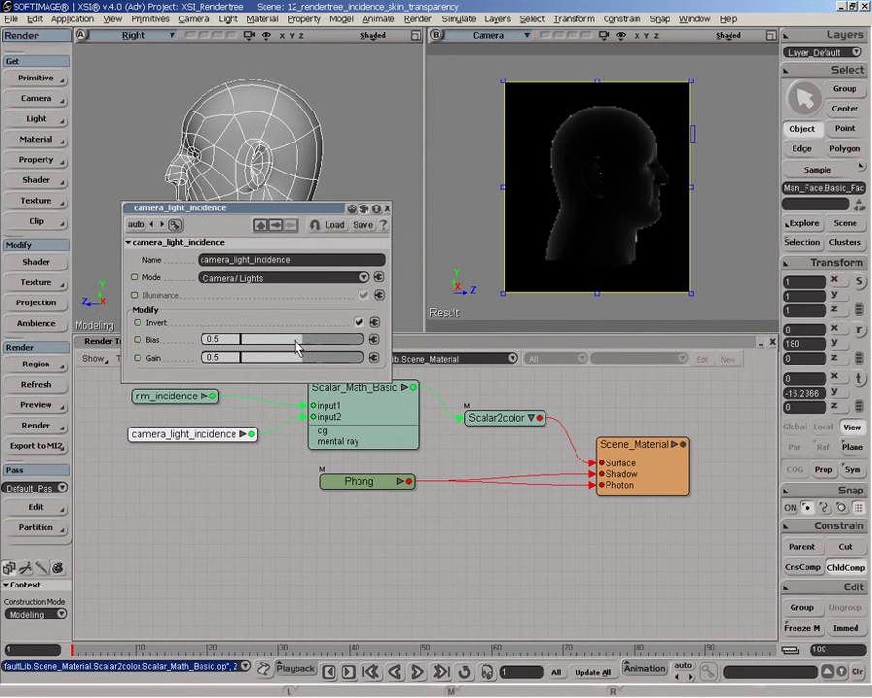
{"action": "mouse_move", "coordinate": [302, 341]}
{"action": "left_mouse_down"}
{"action": "mouse_move", "coordinate": [313, 340]}
{"action": "mouse_move", "coordinate": [272, 341]}
{"action": "mouse_move", "coordinate": [366, 362]}
{"action": "mouse_move", "coordinate": [353, 345]}
{"action": "mouse_move", "coordinate": [257, 346]}
{"action": "mouse_move", "coordinate": [384, 347]}
{"action": "mouse_move", "coordinate": [346, 351]}
{"action": "mouse_move", "coordinate": [365, 345]}
{"action": "mouse_move", "coordinate": [360, 340]}
{"action": "left_mouse_up"}
{"action": "left_click", "coordinate": [360, 357]}
{"action": "key", "text": "o"}
{"action": "mouse_move", "coordinate": [541, 187]}
{"action": "left_mouse_down"}
{"action": "mouse_move", "coordinate": [554, 185]}
{"action": "mouse_move", "coordinate": [518, 138]}
{"action": "mouse_move", "coordinate": [526, 136]}
{"action": "mouse_move", "coordinate": [481, 239]}
{"action": "mouse_move", "coordinate": [450, 253]}
{"action": "mouse_move", "coordinate": [560, 179]}
{"action": "mouse_move", "coordinate": [587, 201]}
{"action": "mouse_move", "coordinate": [530, 187]}
{"action": "mouse_move", "coordinate": [586, 204]}
{"action": "mouse_move", "coordinate": [652, 200]}
{"action": "left_mouse_up"}
{"action": "left_click", "coordinate": [387, 208]}
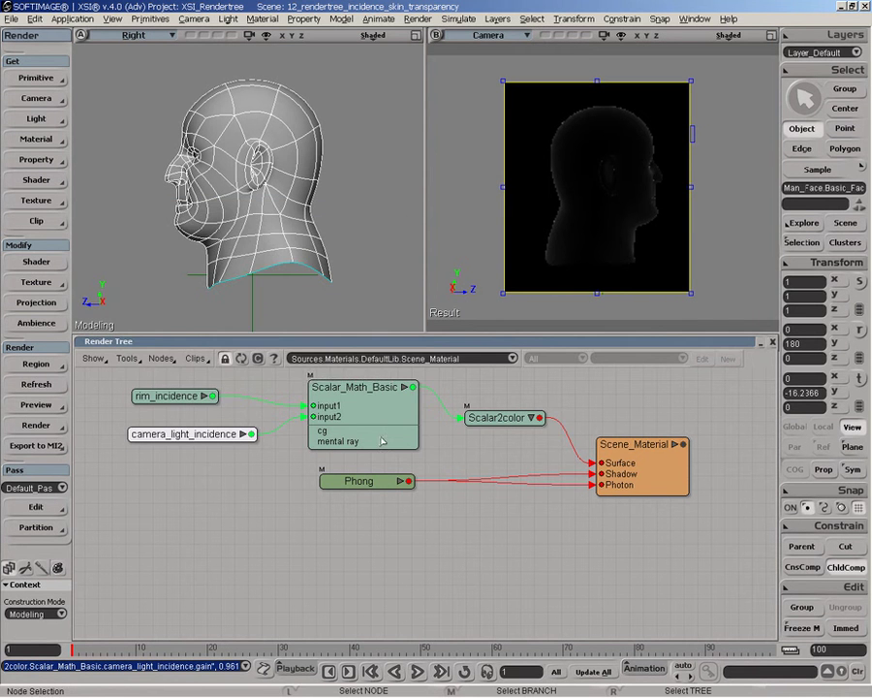
Connect Phong to the Surface input of Scene_Material and place the Phong node closer to it.
{"action": "left_click", "coordinate": [362, 416]}
{"action": "left_click_drag", "start_coordinate": [362, 475], "coordinate": [611, 445]}
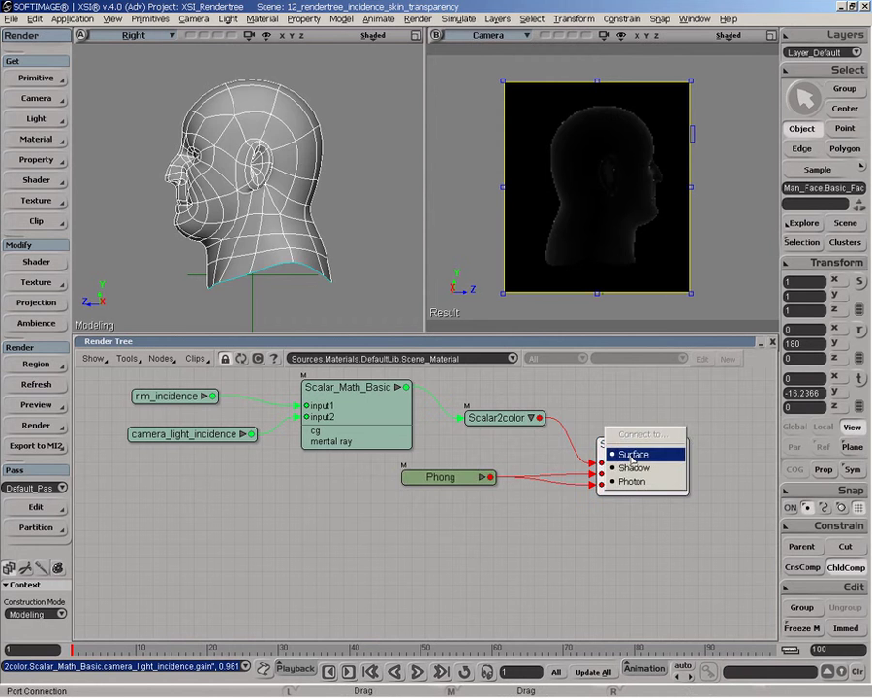
{"action": "left_click", "coordinate": [631, 451]}
{"action": "left_click_drag", "start_coordinate": [456, 465], "coordinate": [496, 458]}
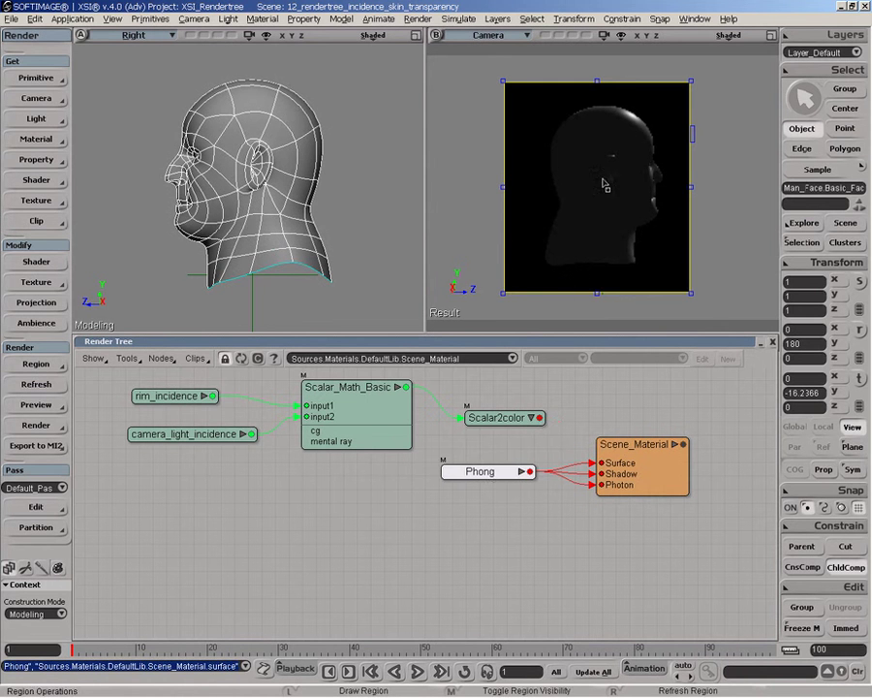
Give Phong a skin tone with diffuse color 0.788, 0.706, 0.522 and ambient color 0.651, 0.580, 0.427.
{"action": "double_click", "coordinate": [485, 475]}
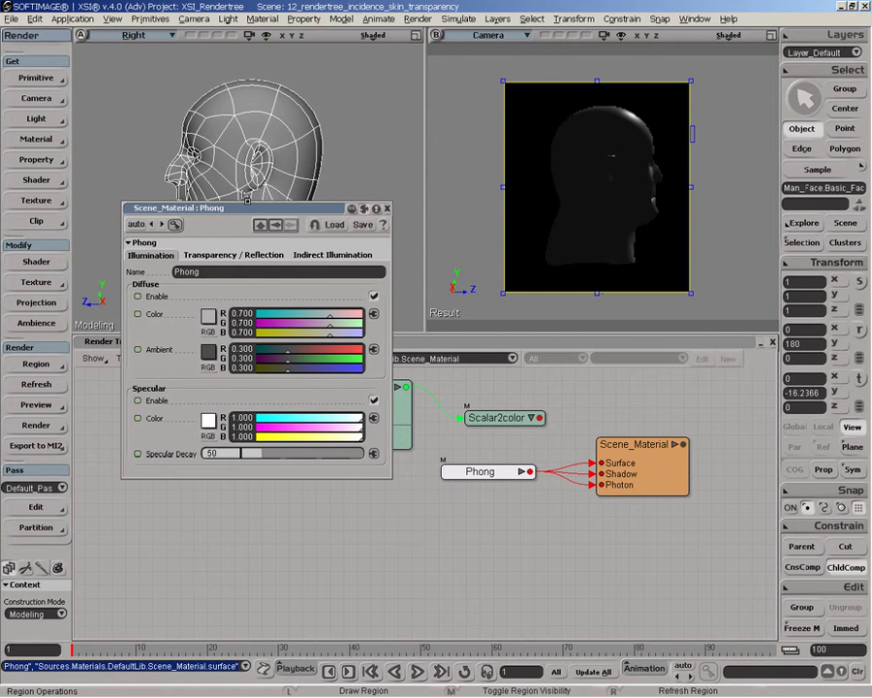
{"action": "left_click", "coordinate": [206, 318]}
{"action": "mouse_move", "coordinate": [210, 378]}
{"action": "left_mouse_down"}
{"action": "mouse_move", "coordinate": [210, 399]}
{"action": "mouse_move", "coordinate": [212, 387]}
{"action": "left_mouse_up"}
{"action": "left_click_drag", "start_coordinate": [300, 354], "coordinate": [298, 344]}
{"action": "left_click", "coordinate": [189, 324]}
{"action": "left_click_drag", "start_coordinate": [211, 315], "coordinate": [210, 355]}
{"action": "left_click", "coordinate": [210, 353]}
{"action": "mouse_move", "coordinate": [297, 391]}
{"action": "left_mouse_down"}
{"action": "mouse_move", "coordinate": [299, 403]}
{"action": "mouse_move", "coordinate": [296, 394]}
{"action": "left_mouse_up"}
{"action": "left_click", "coordinate": [192, 343]}
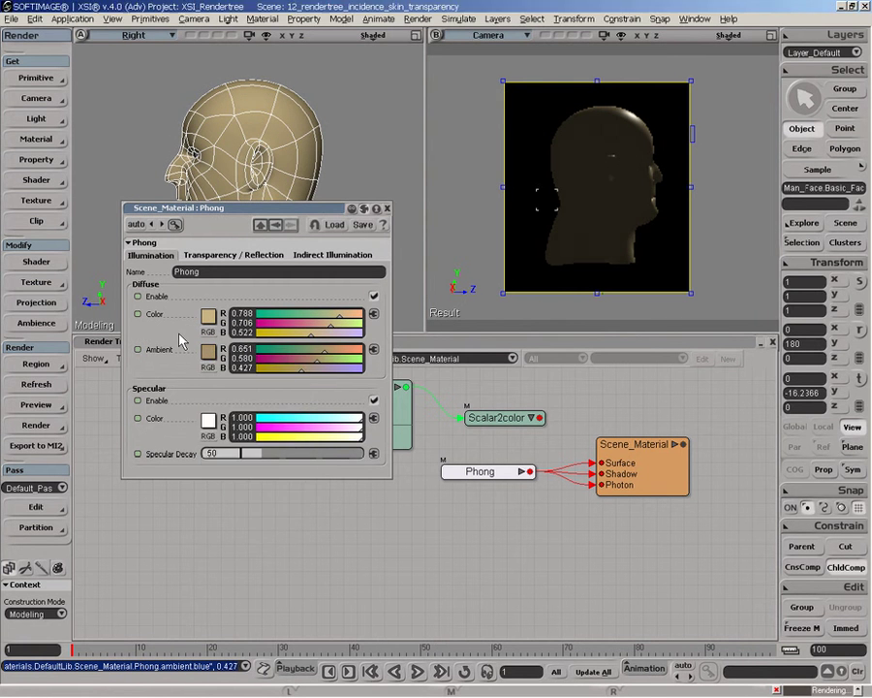
Soften Phong's highlight by setting the specular color to 0.110 in all channels and Specular Decay to 8.38.
{"action": "left_click", "coordinate": [209, 421]}
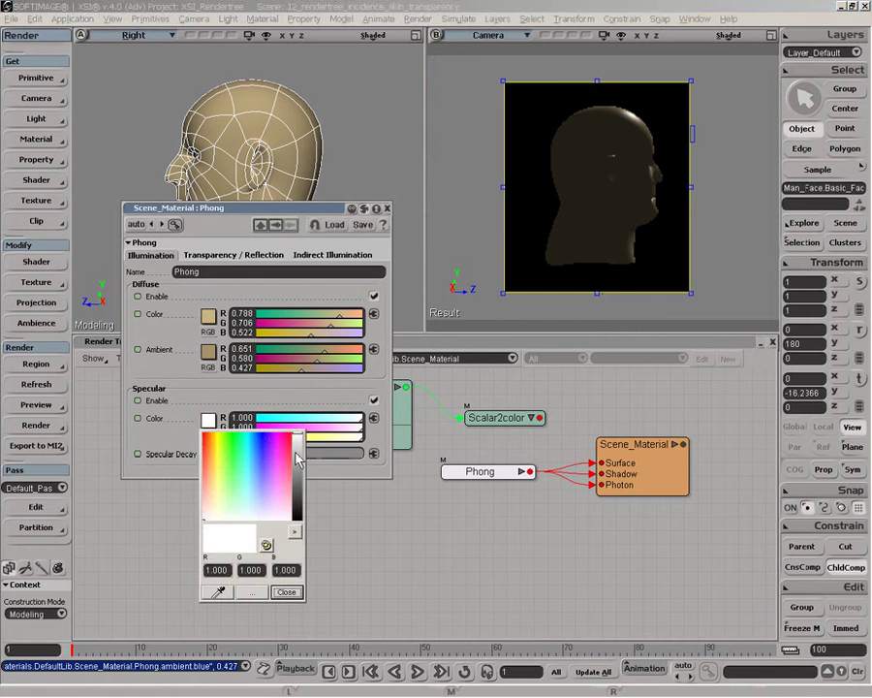
{"action": "left_click", "coordinate": [208, 387]}
{"action": "left_click_drag", "start_coordinate": [333, 440], "coordinate": [279, 448]}
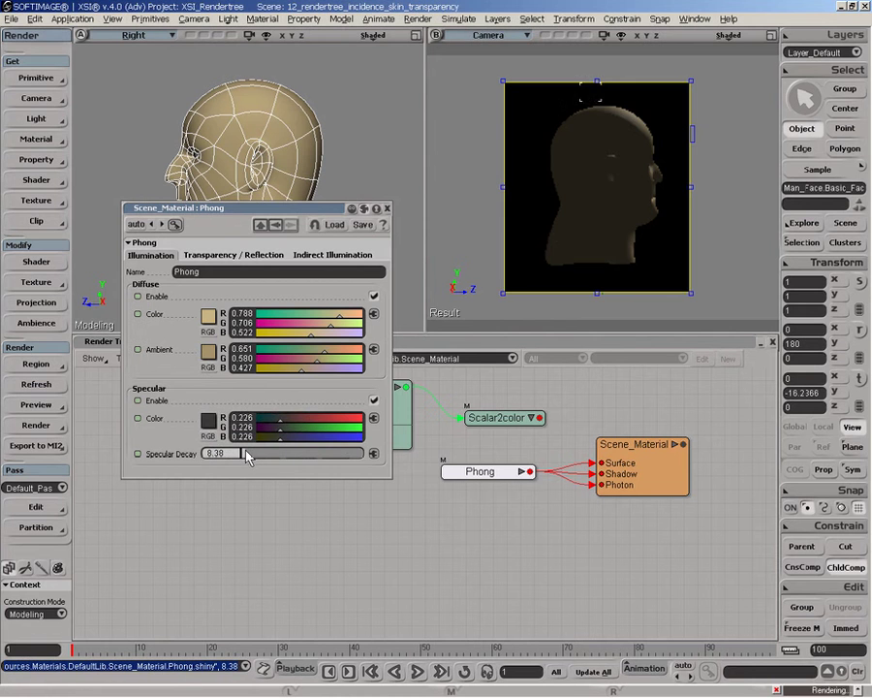
{"action": "key", "text": "o"}
{"action": "left_click_drag", "start_coordinate": [618, 158], "coordinate": [639, 189]}
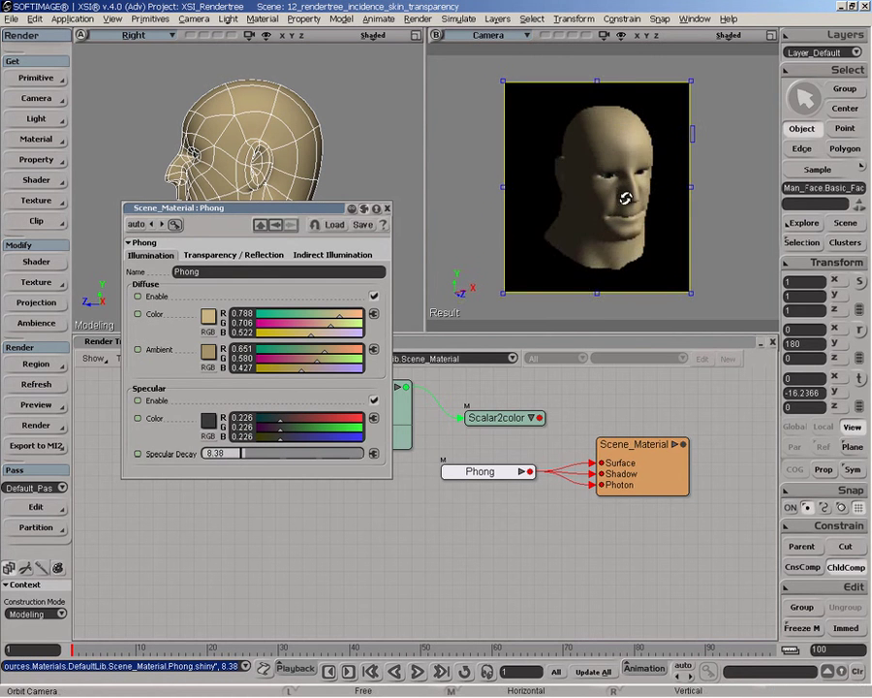
{"action": "mouse_move", "coordinate": [280, 437]}
{"action": "left_mouse_down"}
{"action": "mouse_move", "coordinate": [267, 438]}
{"action": "mouse_move", "coordinate": [281, 438]}
{"action": "left_mouse_up"}
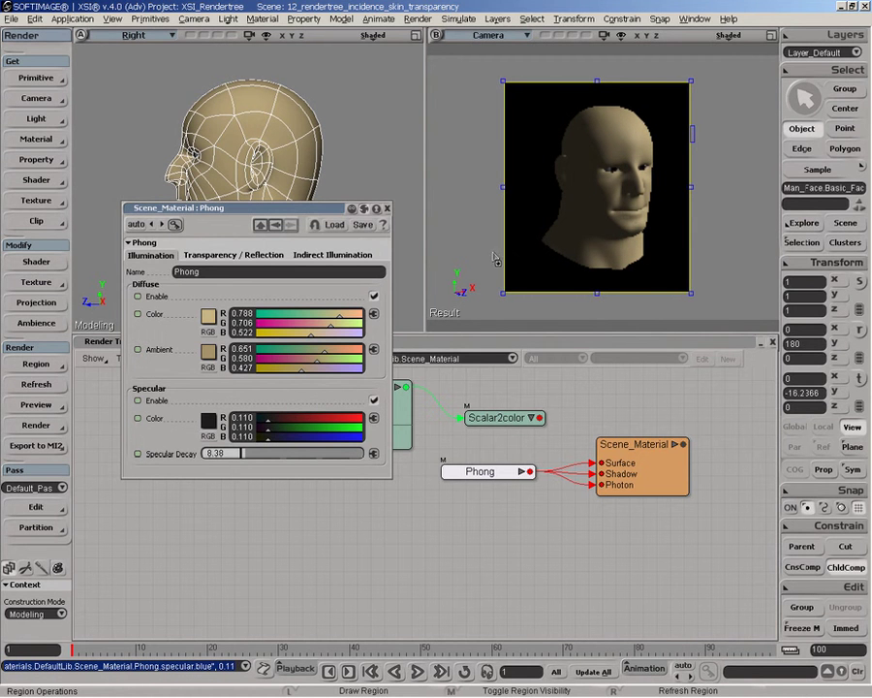
{"action": "left_click", "coordinate": [386, 209]}
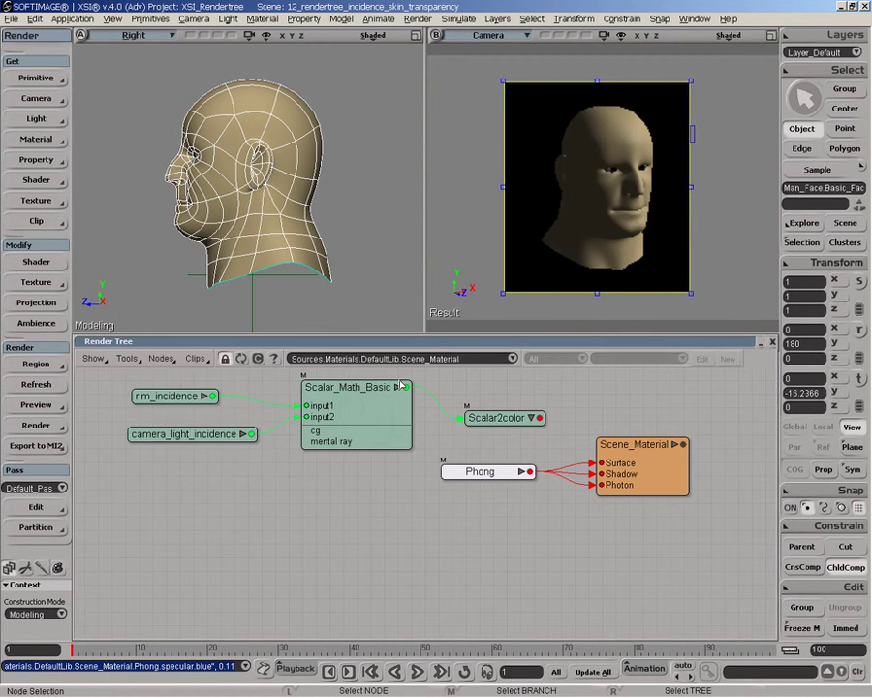
Feed Scalar_Math_Basic into Phong's scaletrans input and set Phong's transparency mix color to 1.000 in all channels, including alpha.
{"action": "left_click_drag", "start_coordinate": [407, 389], "coordinate": [497, 393]}
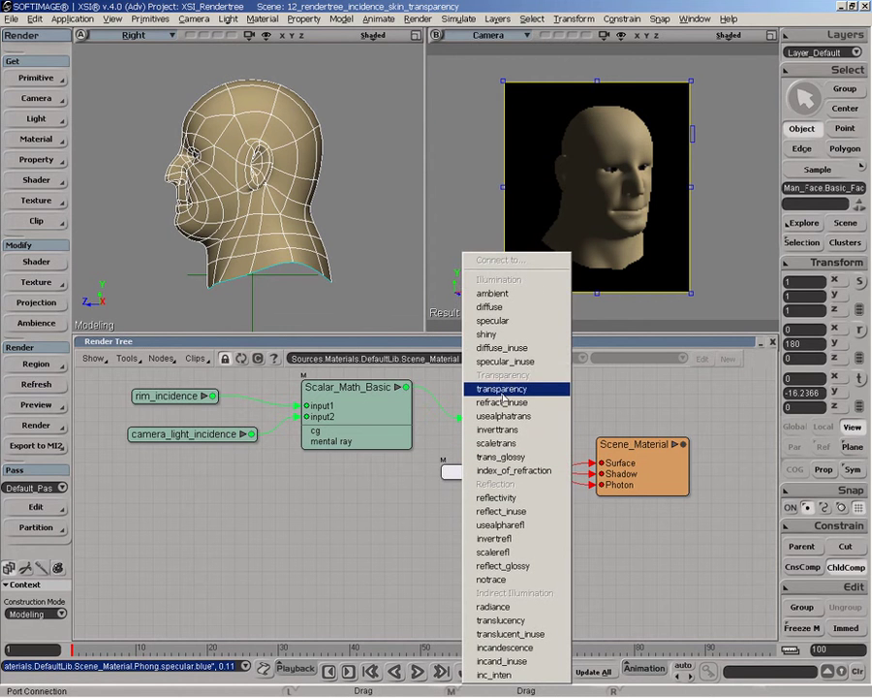
{"action": "left_click", "coordinate": [496, 443]}
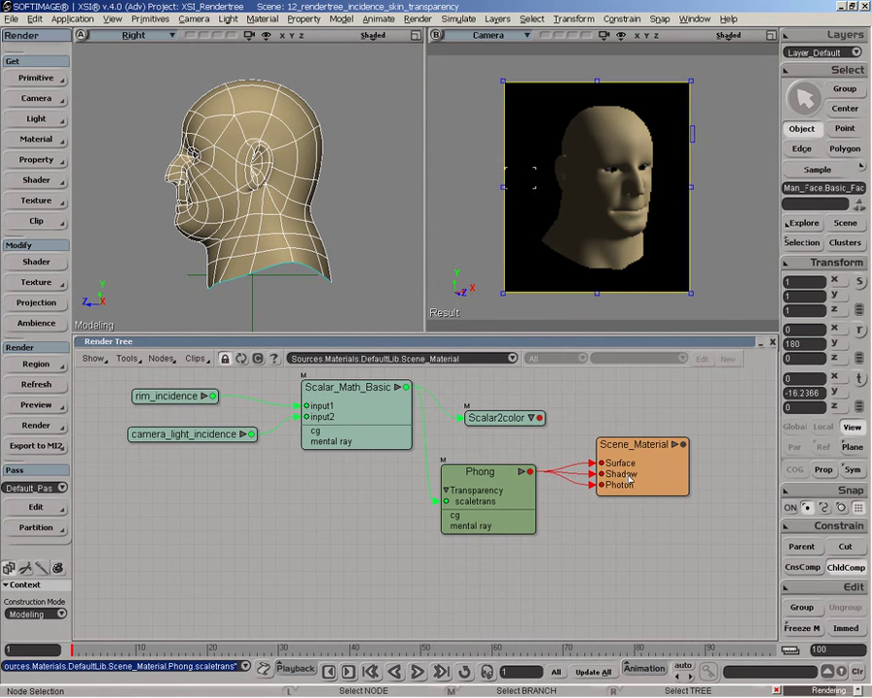
{"action": "double_click", "coordinate": [669, 475]}
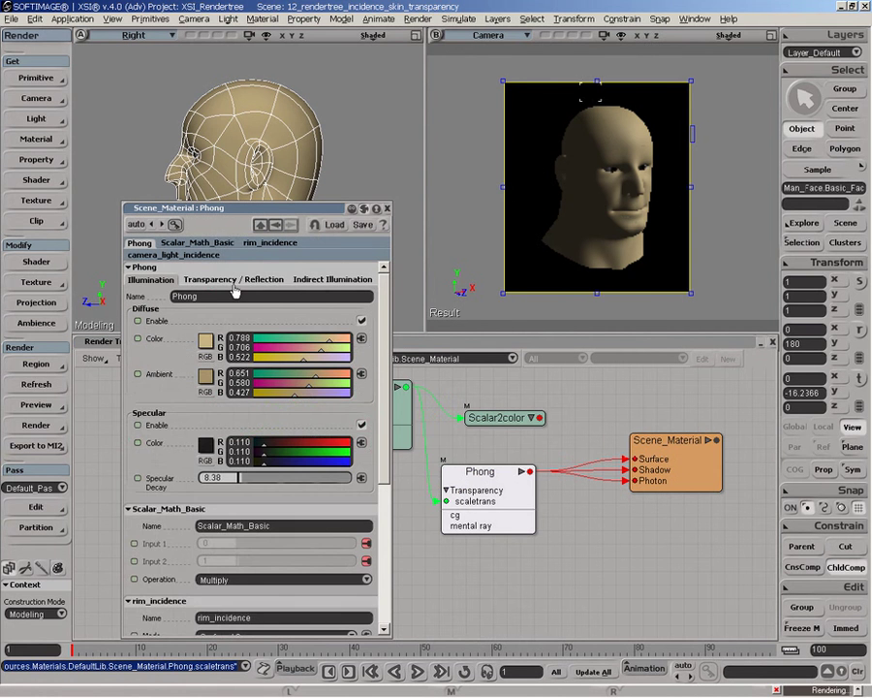
{"action": "left_click", "coordinate": [229, 280]}
{"action": "left_click_drag", "start_coordinate": [281, 381], "coordinate": [380, 380]}
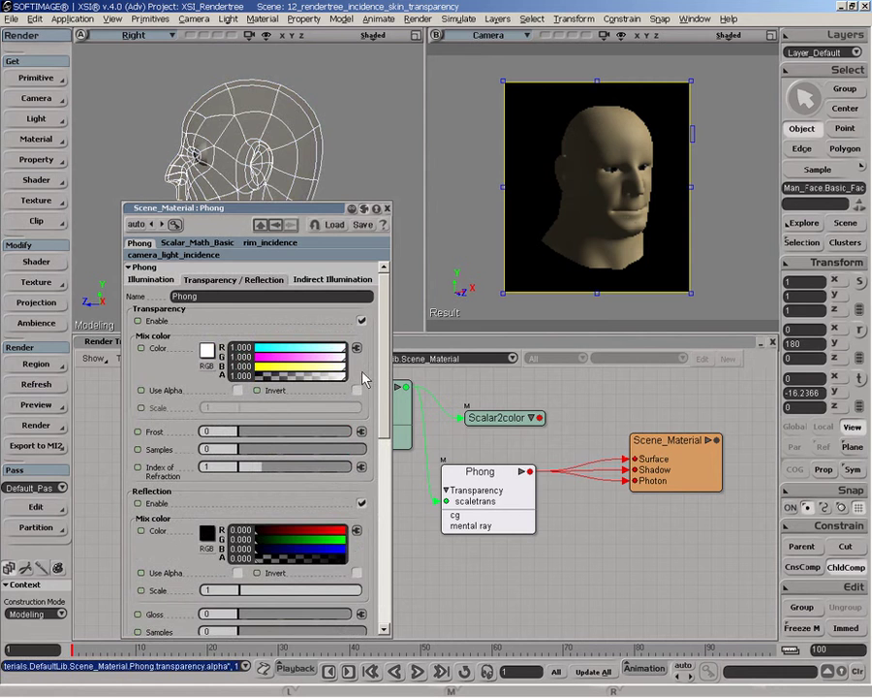
Tune rim_incidence to Bias 0.771 and Gain 0.475 while viewing the back of the head, and move its node slightly aside.
{"action": "key", "text": "o"}
{"action": "left_click_drag", "start_coordinate": [662, 141], "coordinate": [697, 153]}
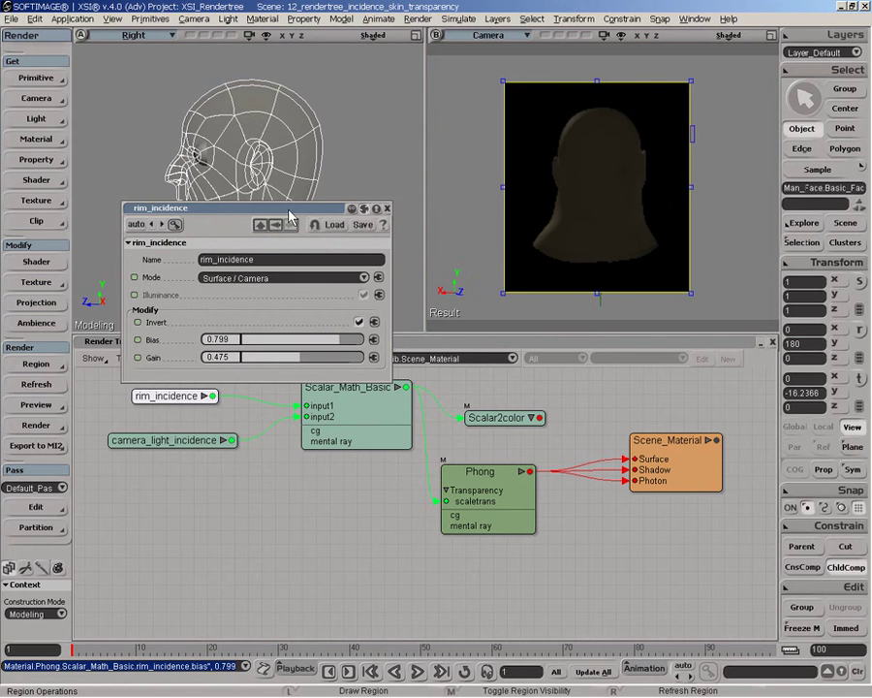
{"action": "left_click_drag", "start_coordinate": [287, 207], "coordinate": [282, 181]}
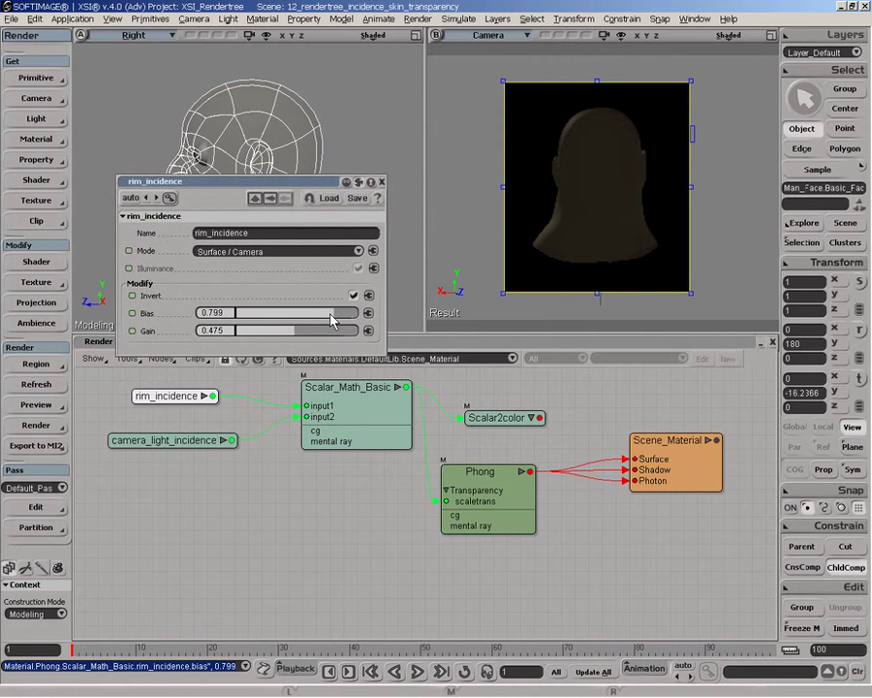
{"action": "left_click_drag", "start_coordinate": [337, 320], "coordinate": [358, 317]}
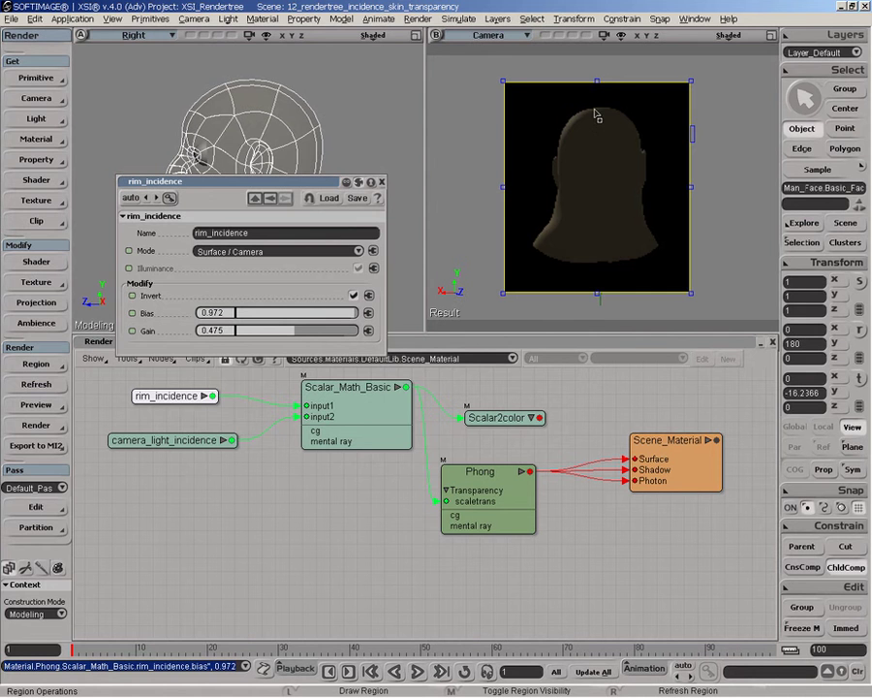
{"action": "mouse_move", "coordinate": [329, 317]}
{"action": "left_mouse_down"}
{"action": "mouse_move", "coordinate": [308, 318]}
{"action": "mouse_move", "coordinate": [328, 319]}
{"action": "left_mouse_up"}
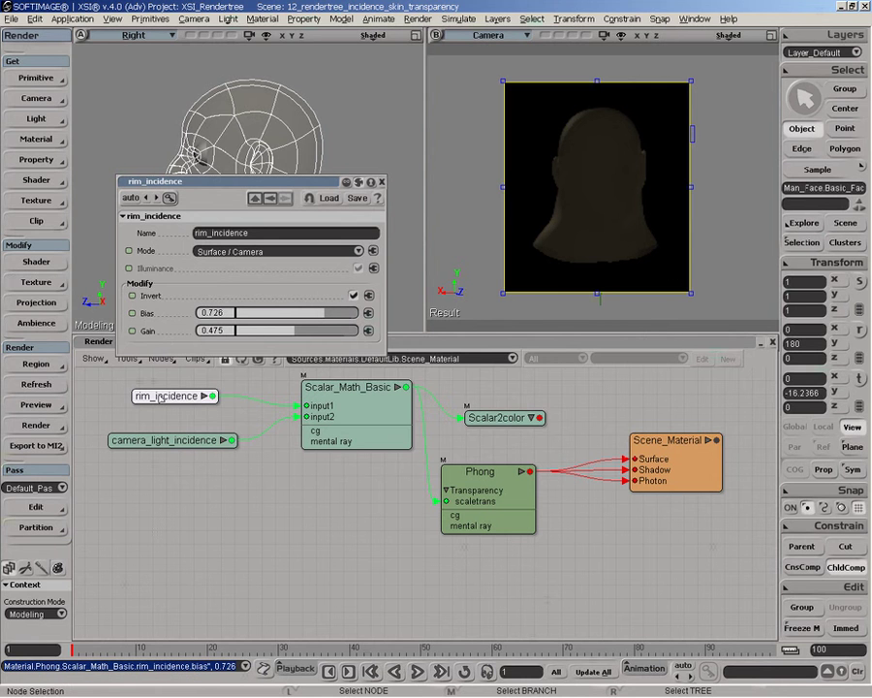
{"action": "left_click_drag", "start_coordinate": [165, 396], "coordinate": [151, 406]}
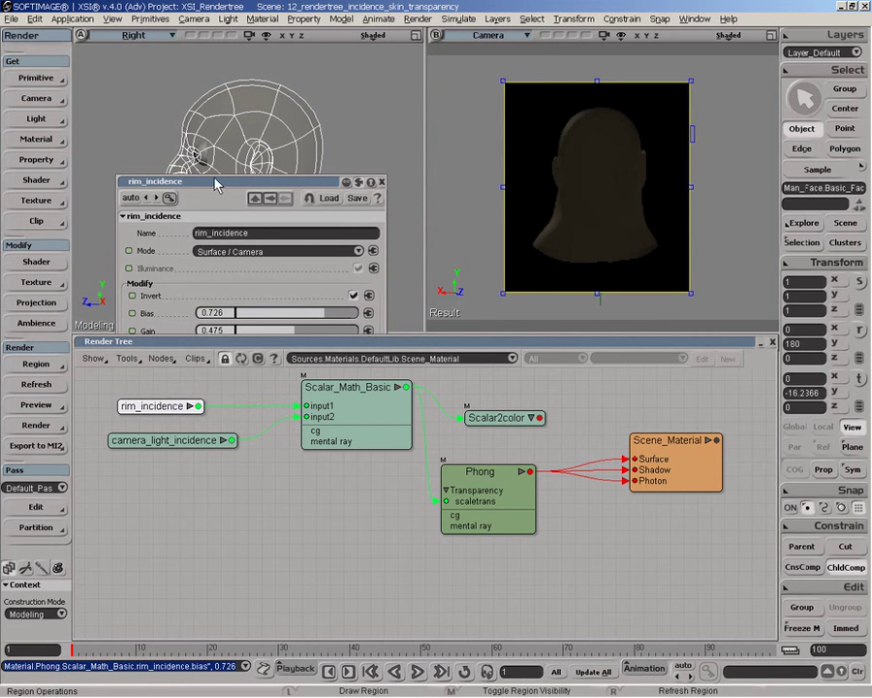
{"action": "left_click_drag", "start_coordinate": [216, 188], "coordinate": [227, 131]}
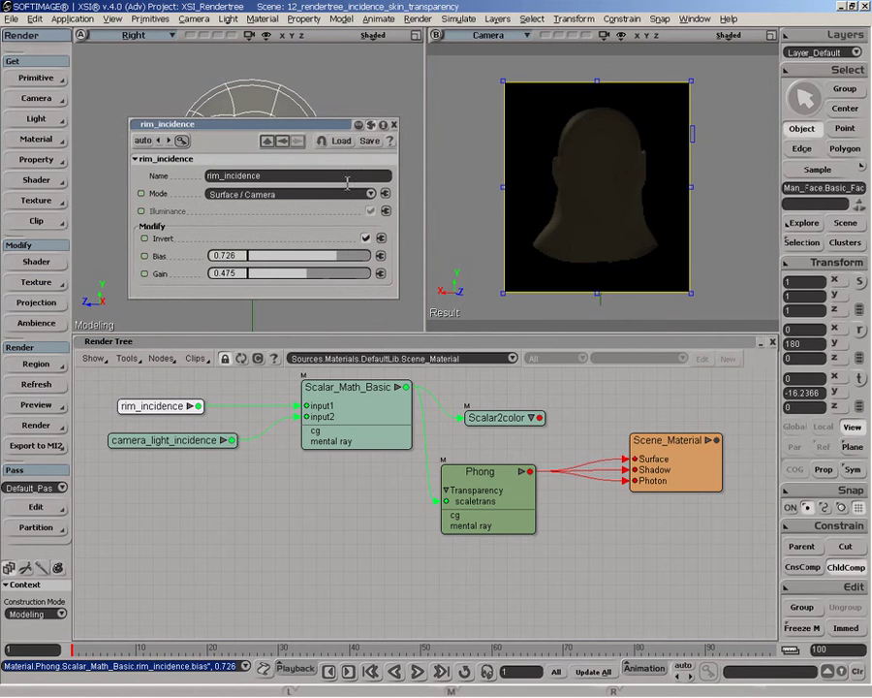
{"action": "left_click_drag", "start_coordinate": [345, 262], "coordinate": [349, 262]}
{"action": "left_click", "coordinate": [394, 124]}
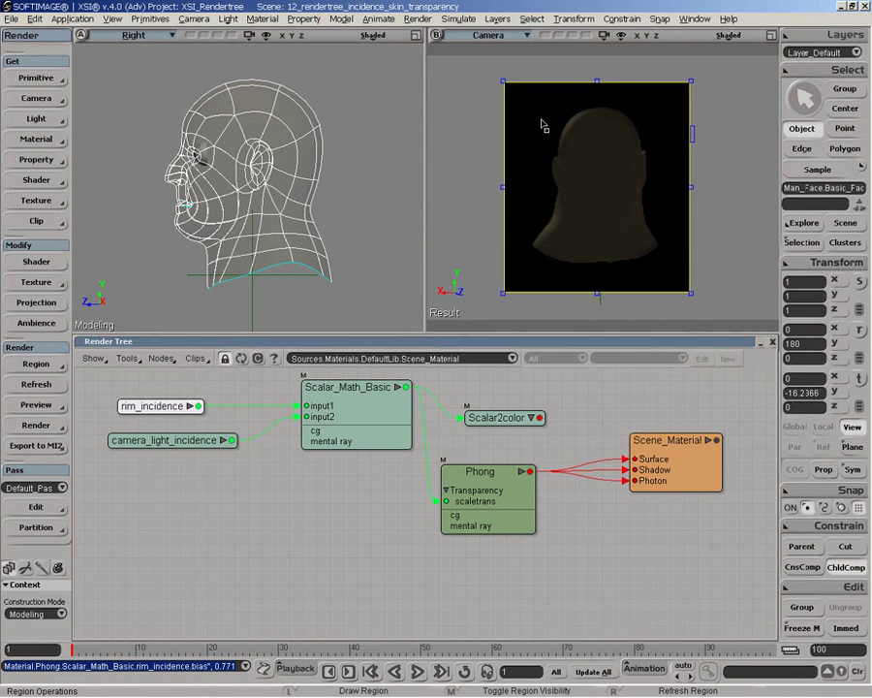
Examine the translucency from behind the head at different angles and hide the render region.
{"action": "key", "text": "o"}
{"action": "left_click_drag", "start_coordinate": [503, 126], "coordinate": [588, 160]}
{"action": "key", "text": "alt+y"}
{"action": "key", "text": "alt+z"}
{"action": "key", "text": "alt+y"}
{"action": "left_click_drag", "start_coordinate": [583, 176], "coordinate": [610, 170]}
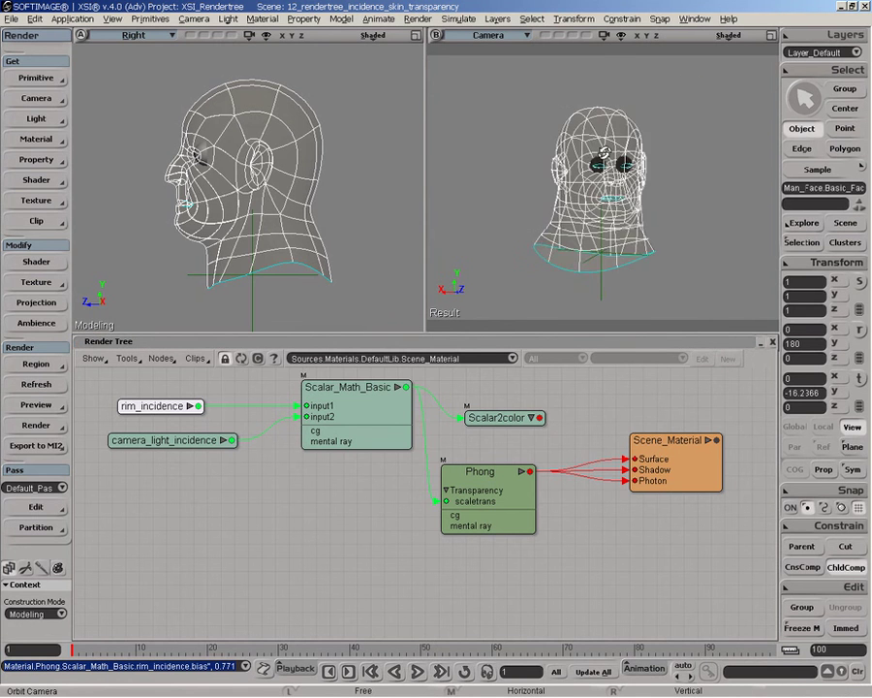
{"action": "key", "text": "space"}
{"action": "left_click", "coordinate": [595, 154]}
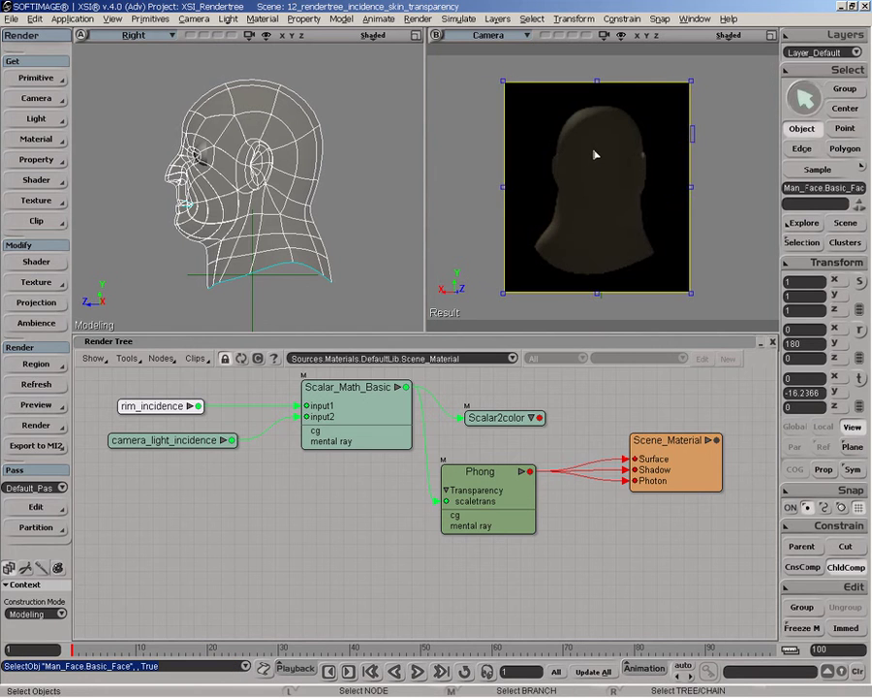
{"action": "key", "text": "q"}
{"action": "middle_click", "coordinate": [596, 157]}
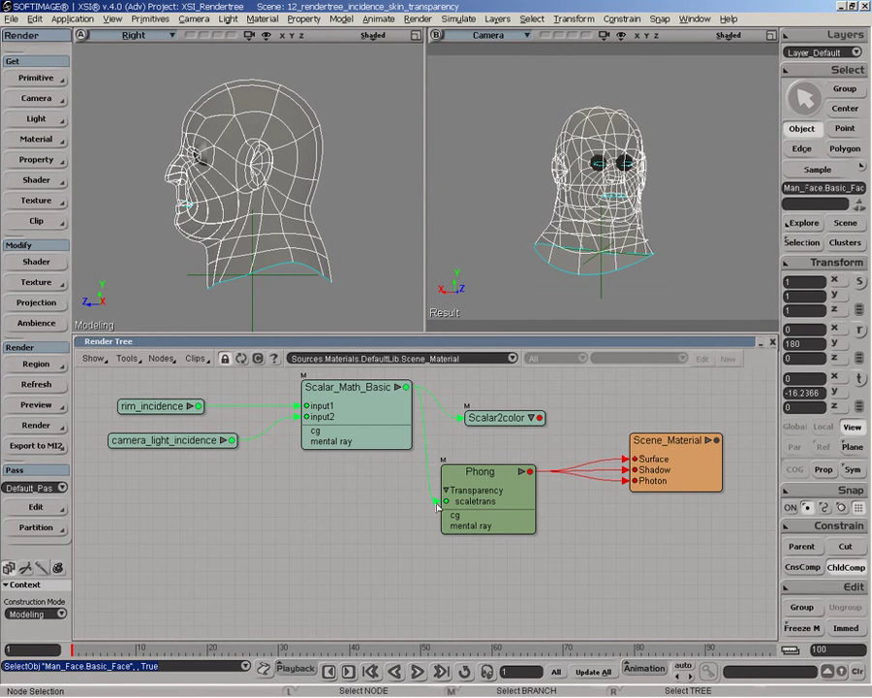
Rearrange the Phong, Scene_Material and Scalar2color nodes to make more room in the render tree.
{"action": "left_click_drag", "start_coordinate": [477, 472], "coordinate": [528, 455]}
{"action": "left_click_drag", "start_coordinate": [667, 440], "coordinate": [695, 433]}
{"action": "left_click_drag", "start_coordinate": [515, 418], "coordinate": [569, 398]}
{"action": "left_click_drag", "start_coordinate": [548, 476], "coordinate": [563, 464]}
Add a Scalar state node below the incidence nodes and set its State Parameter to Ray Length.
{"action": "left_click", "coordinate": [155, 359]}
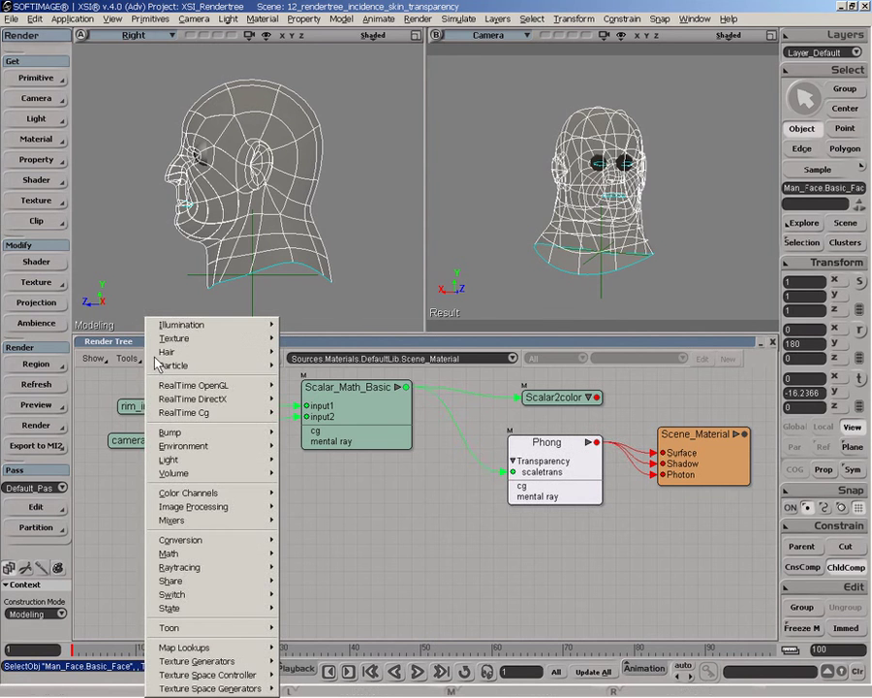
{"action": "mouse_move", "coordinate": [242, 609]}
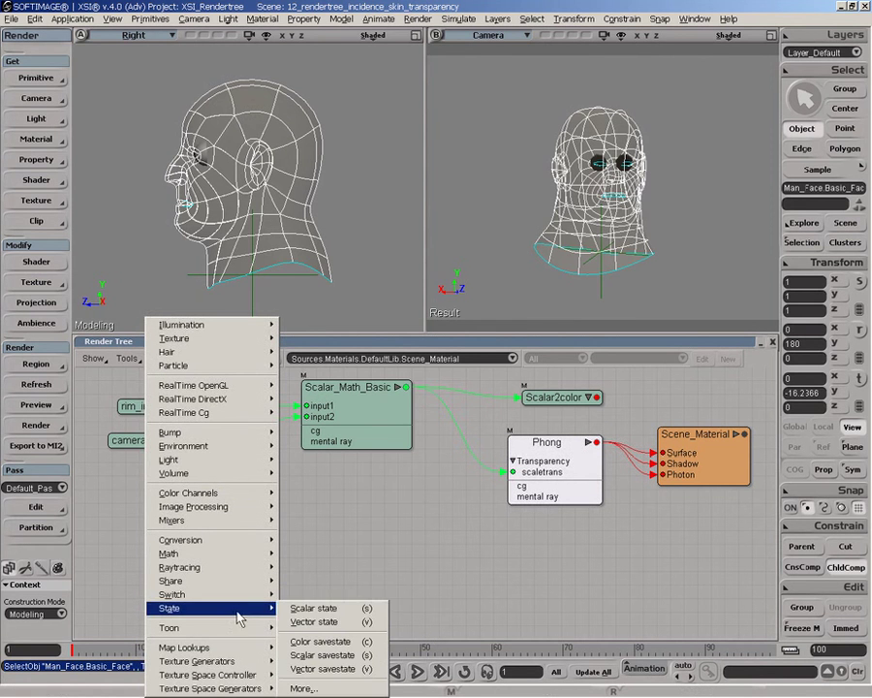
{"action": "left_click", "coordinate": [304, 609]}
{"action": "left_click_drag", "start_coordinate": [431, 389], "coordinate": [267, 527]}
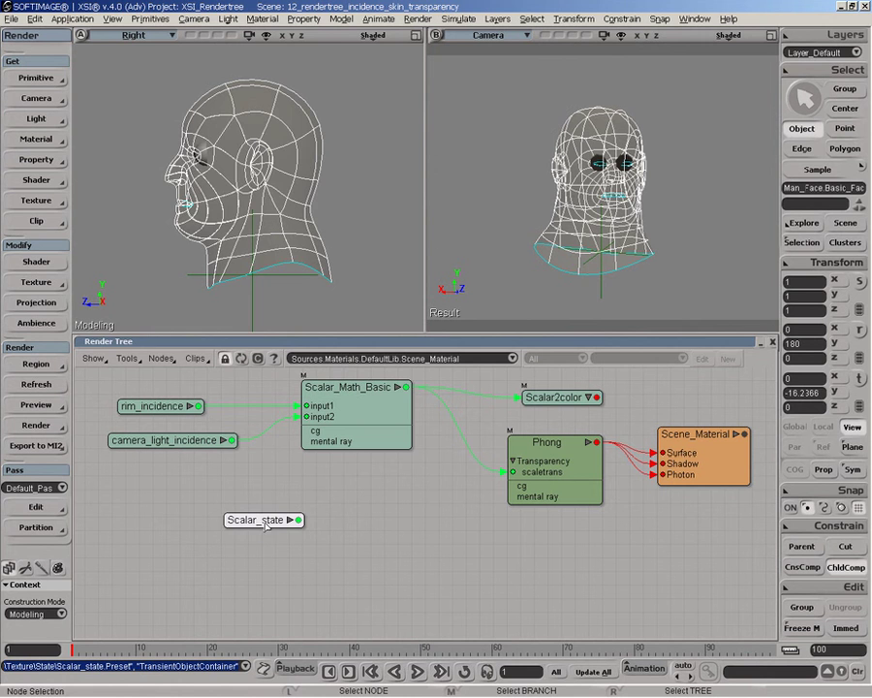
{"action": "double_click", "coordinate": [266, 524]}
{"action": "left_click", "coordinate": [257, 198]}
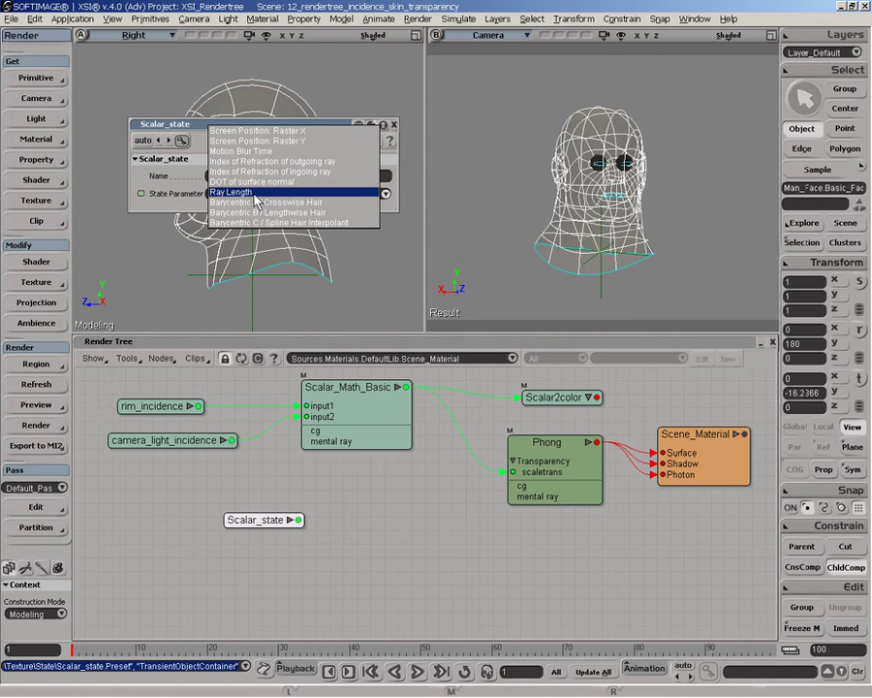
{"action": "left_click", "coordinate": [257, 192]}
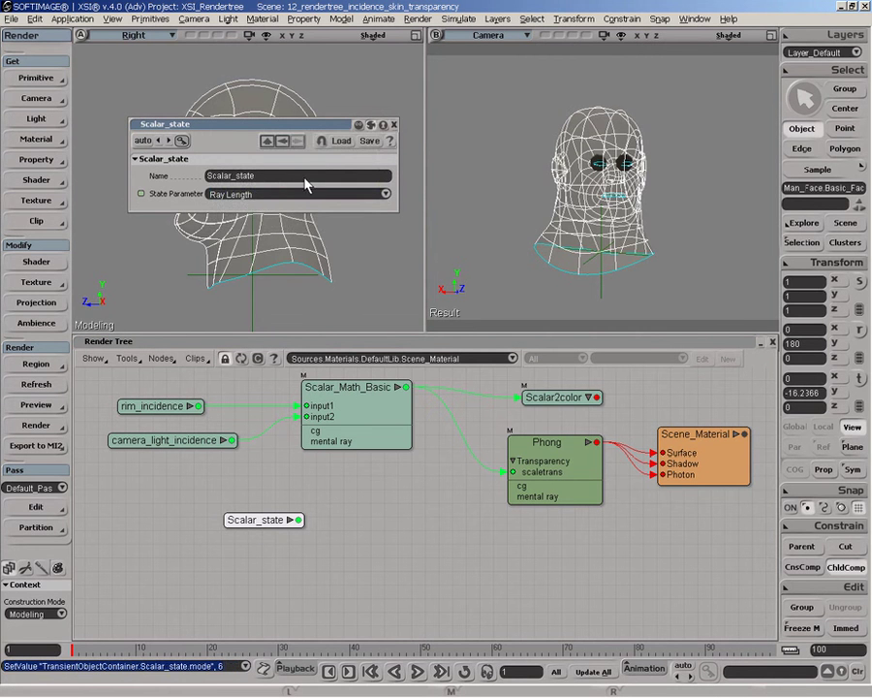
Delete the Scalar2color node and shift the Scalar_state and Phong nodes to tidy the render tree.
{"action": "left_click", "coordinate": [394, 124]}
{"action": "left_click_drag", "start_coordinate": [230, 515], "coordinate": [201, 507]}
{"action": "key", "text": "q"}
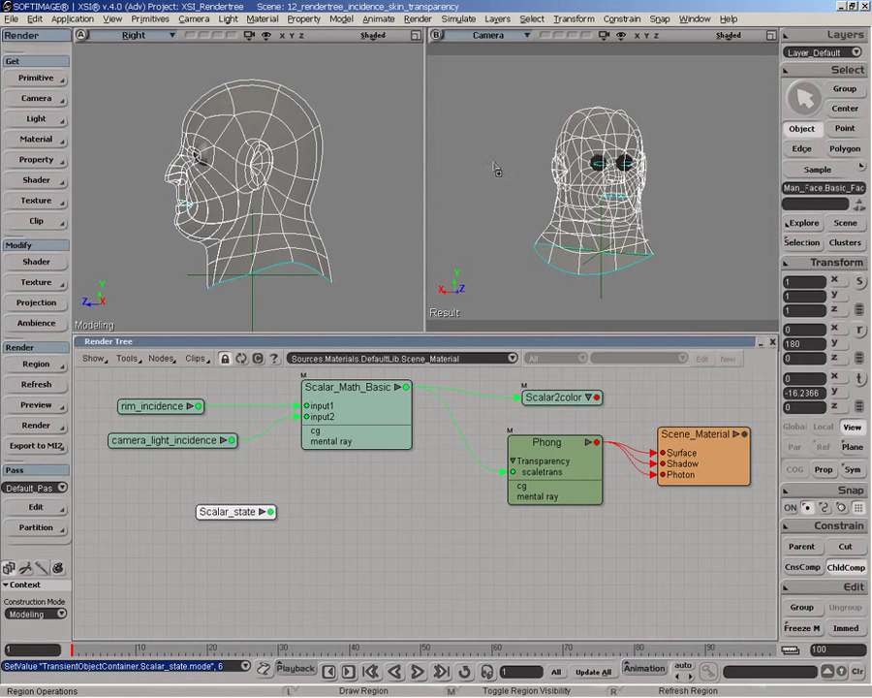
{"action": "left_click_drag", "start_coordinate": [568, 396], "coordinate": [590, 392]}
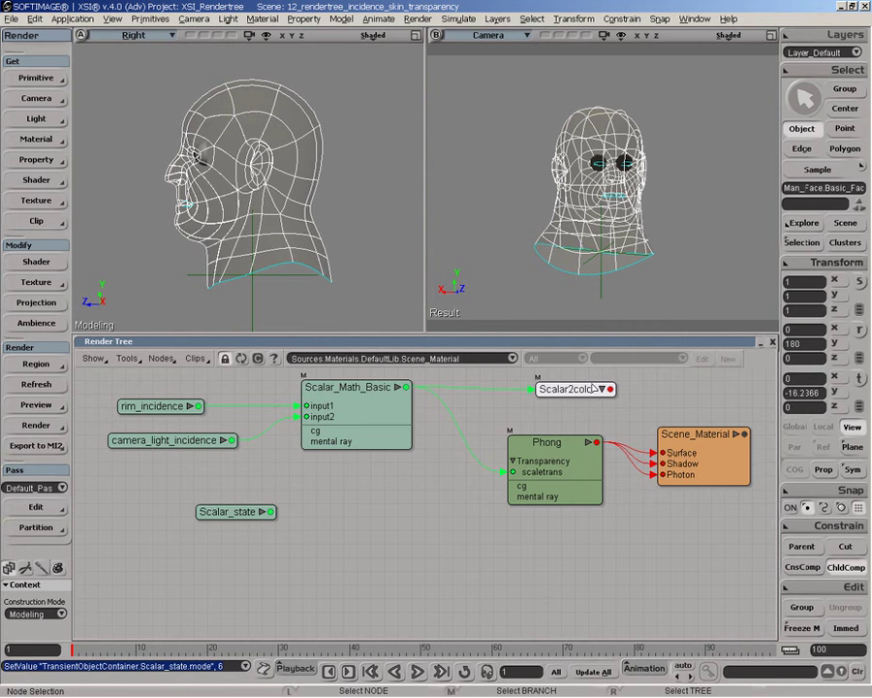
{"action": "key", "text": "Delete"}
{"action": "left_click_drag", "start_coordinate": [529, 451], "coordinate": [529, 439]}
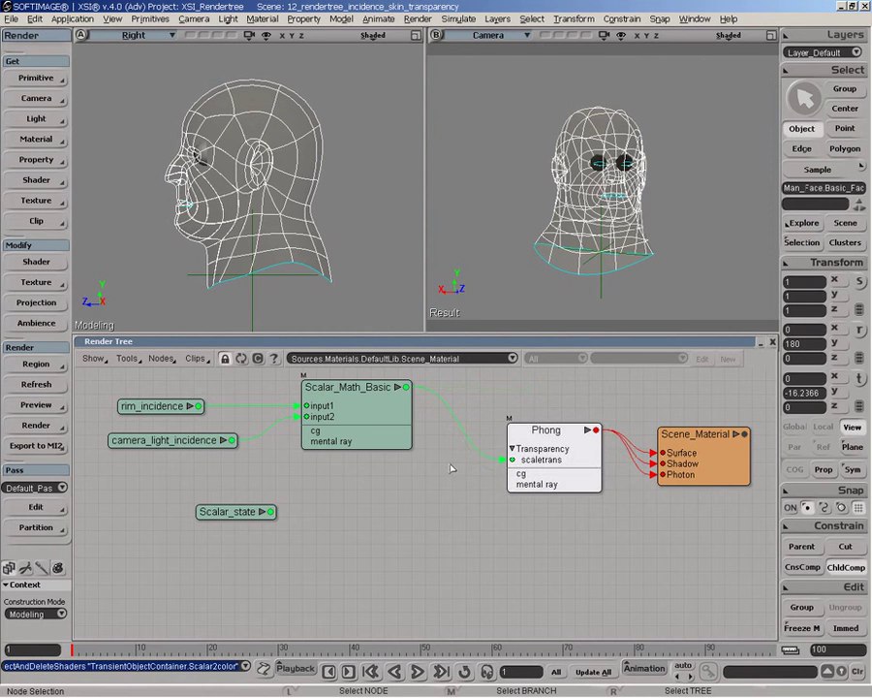
Add a Gradient mixer node below Scalar_Math_Basic and connect Scalar_state to its input port.
{"action": "left_click", "coordinate": [157, 361]}
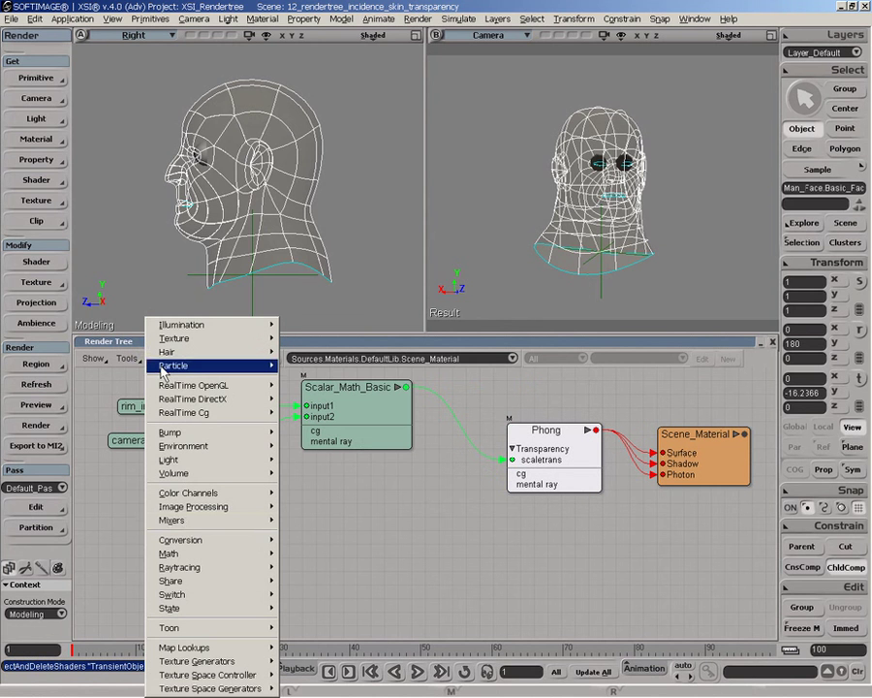
{"action": "mouse_move", "coordinate": [189, 523]}
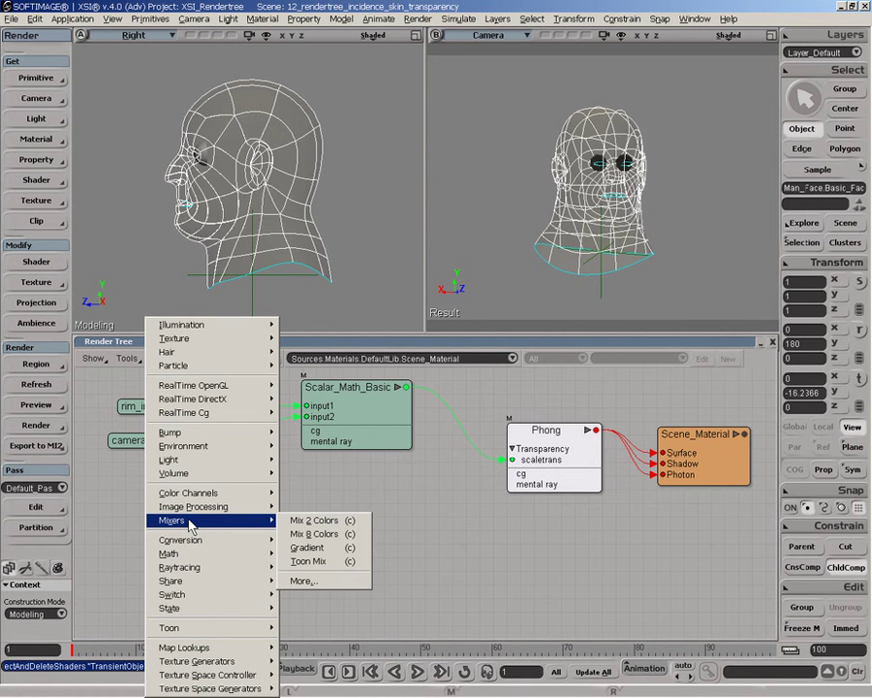
{"action": "left_click", "coordinate": [308, 547]}
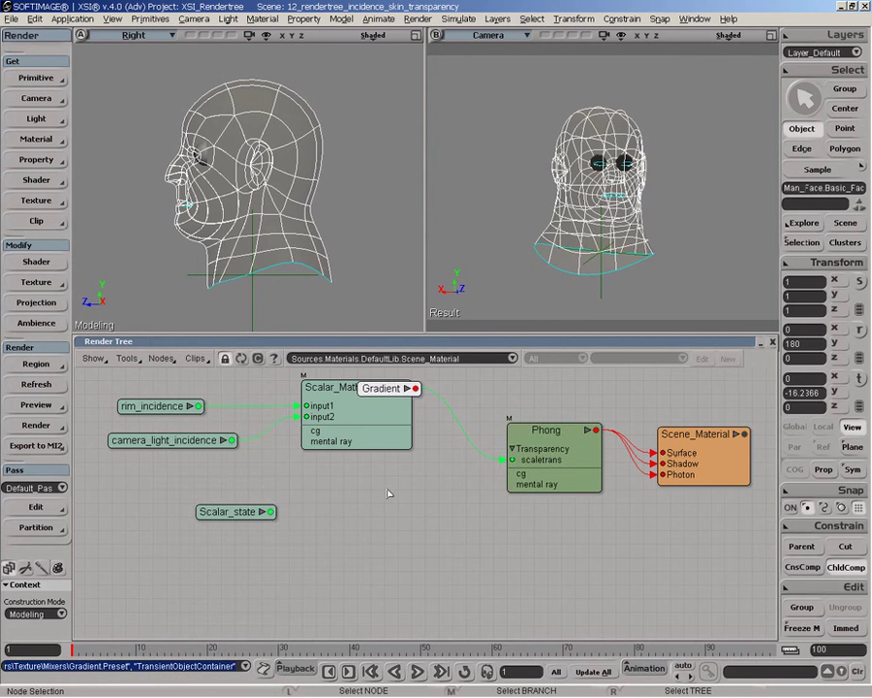
{"action": "left_click_drag", "start_coordinate": [400, 389], "coordinate": [389, 485]}
{"action": "left_click_drag", "start_coordinate": [260, 515], "coordinate": [369, 484]}
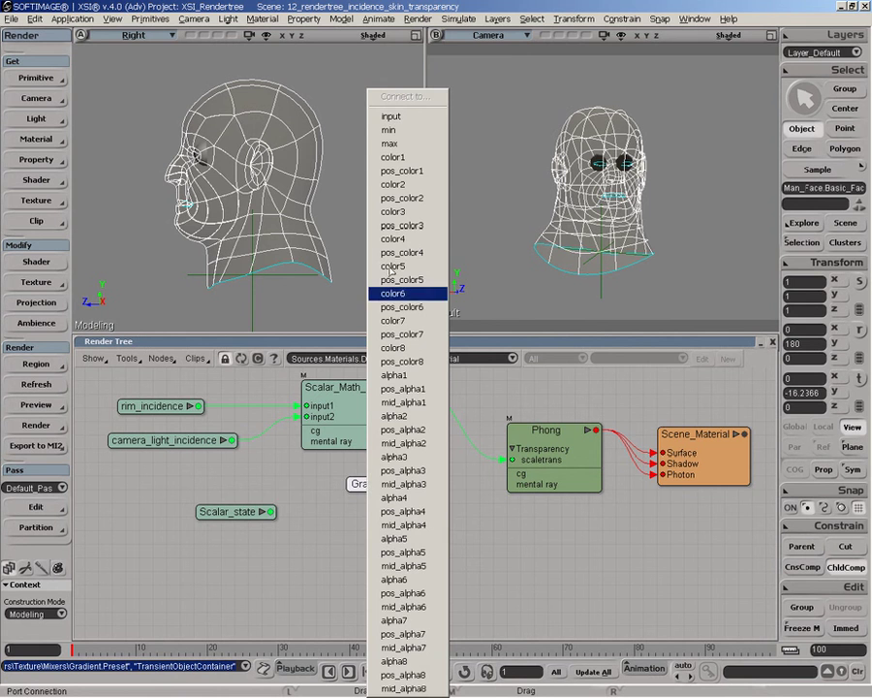
{"action": "left_click", "coordinate": [396, 79]}
Connect the Gradient output to the Volume port of Scene_Material and line up Gradient and Scalar_state beneath the Phong node.
{"action": "left_click_drag", "start_coordinate": [397, 475], "coordinate": [700, 399]}
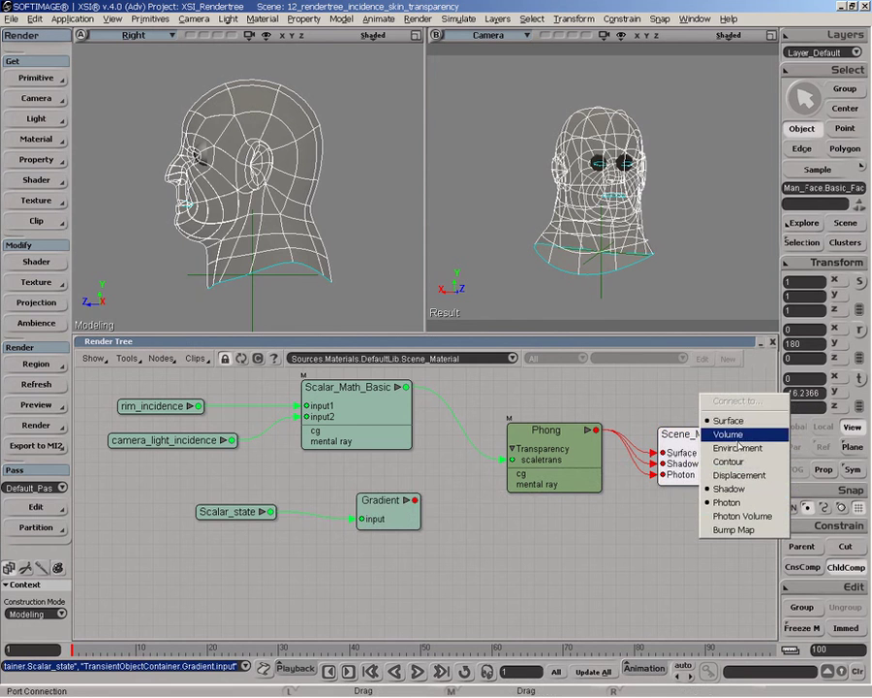
{"action": "left_click", "coordinate": [729, 434]}
{"action": "left_click_drag", "start_coordinate": [391, 520], "coordinate": [567, 528]}
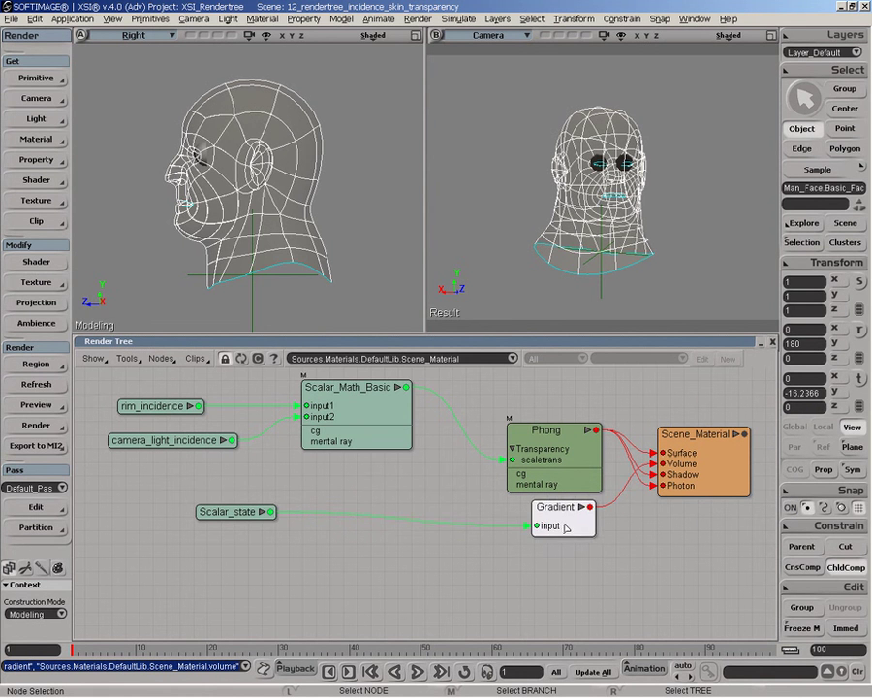
{"action": "left_click_drag", "start_coordinate": [227, 513], "coordinate": [380, 527]}
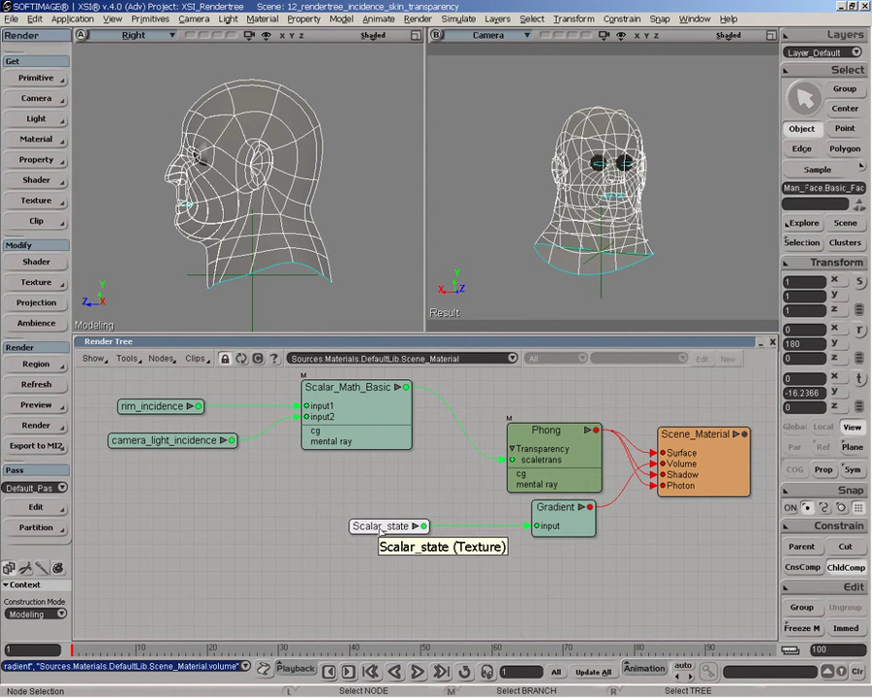
Open the Gradient node's properties and show its input type and active range settings.
{"action": "double_click", "coordinate": [380, 527]}
{"action": "double_click", "coordinate": [548, 525]}
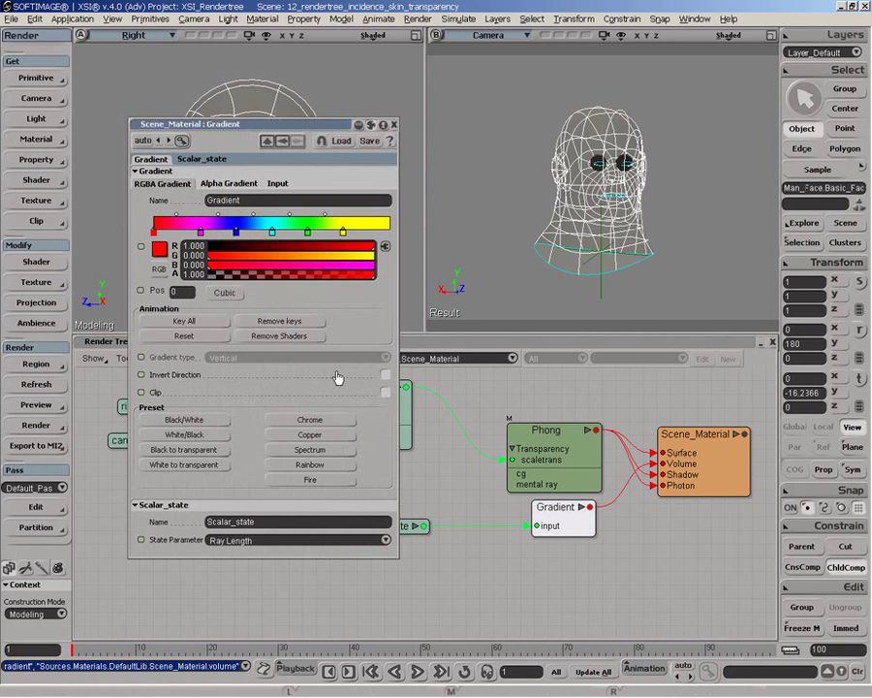
{"action": "left_click", "coordinate": [279, 184]}
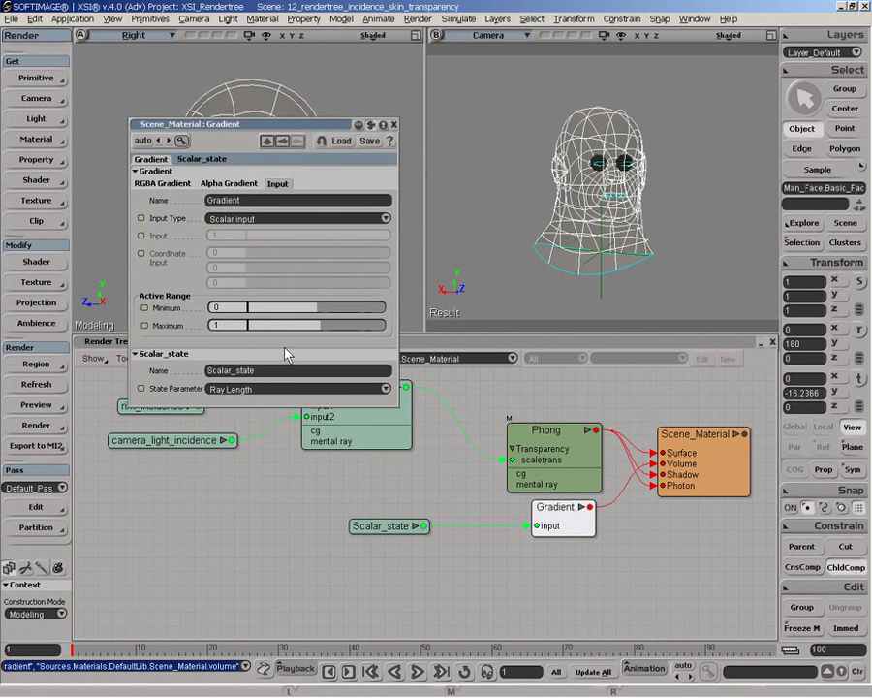
Draw a render region around the head in the Camera view and try inverting the Phong transparency, leaving Invert off.
{"action": "key", "text": "q"}
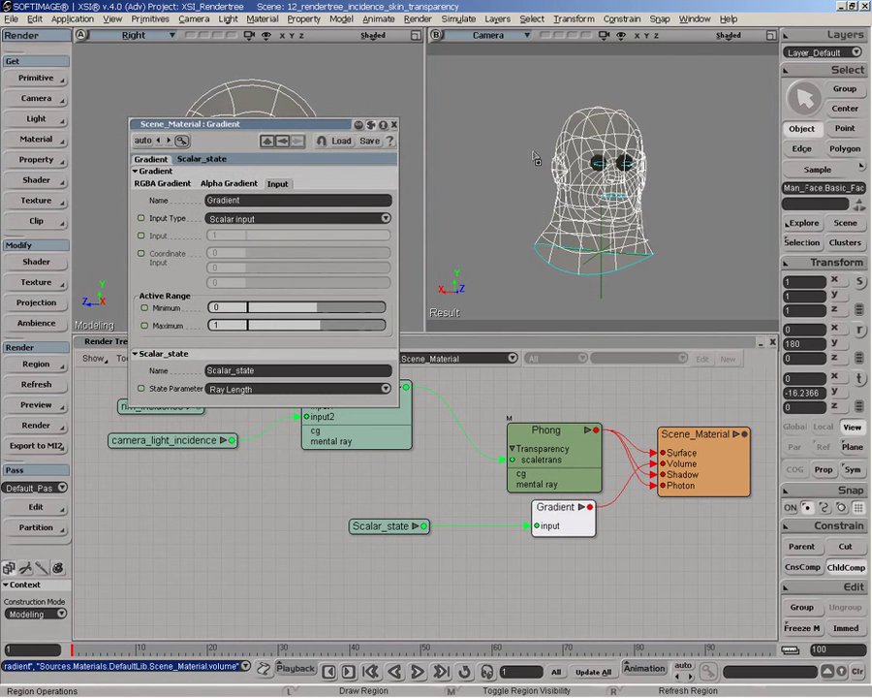
{"action": "double_click", "coordinate": [556, 456]}
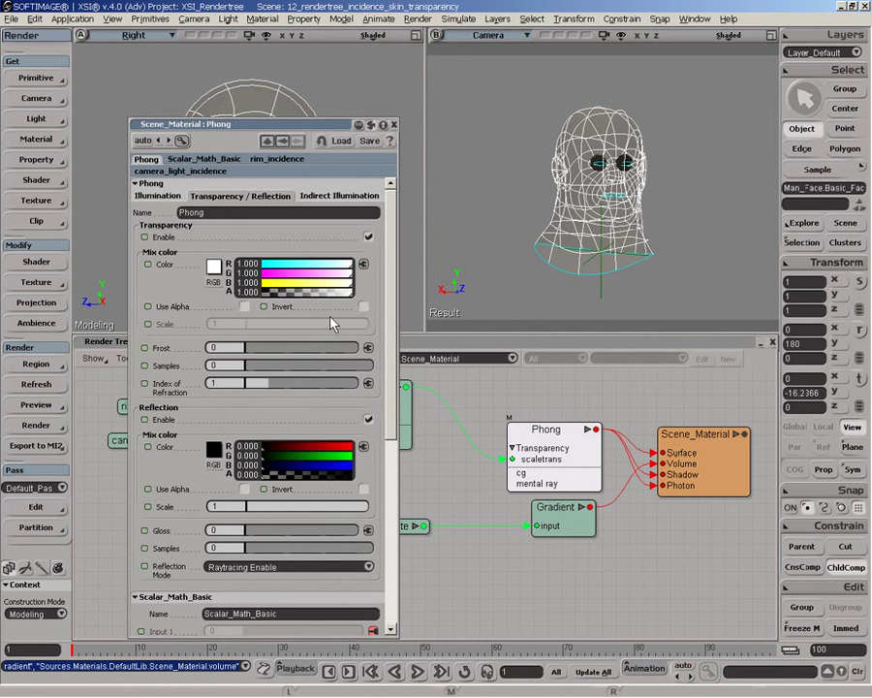
{"action": "left_click", "coordinate": [364, 306]}
{"action": "left_click_drag", "start_coordinate": [515, 87], "coordinate": [682, 276]}
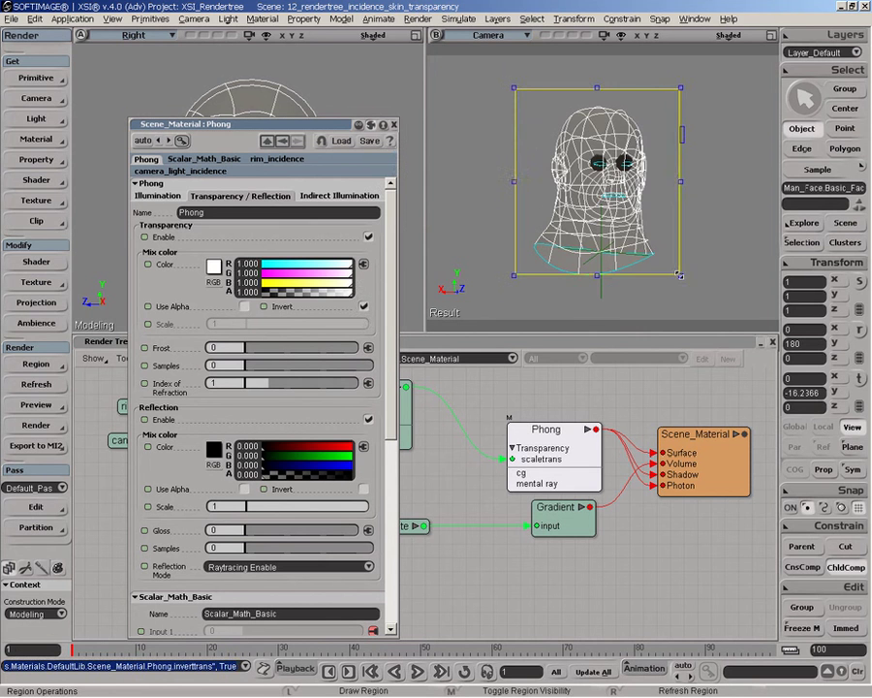
{"action": "left_click", "coordinate": [363, 307]}
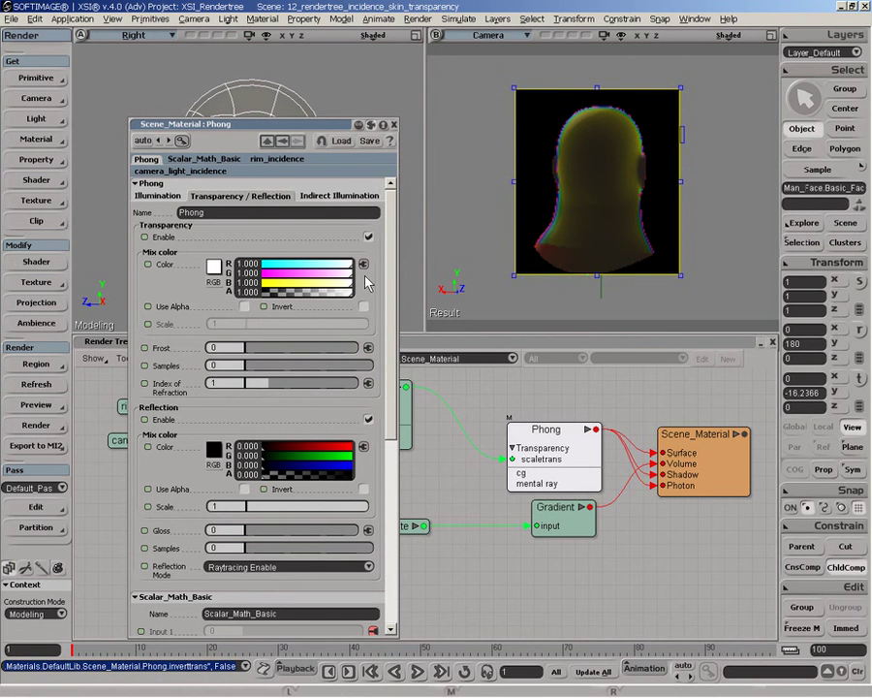
{"action": "left_click", "coordinate": [393, 125]}
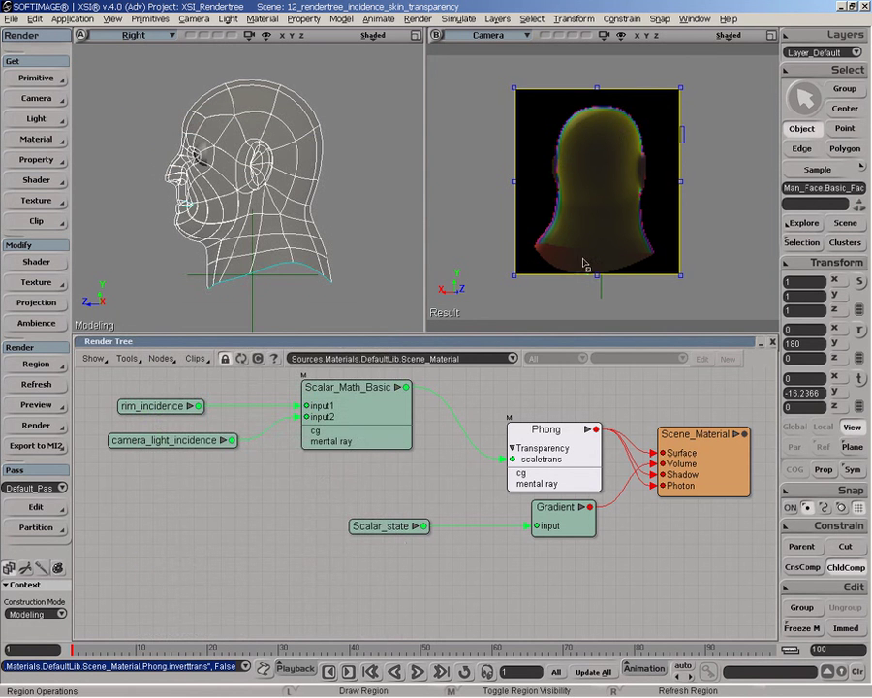
Nudge the Scalar_state node, test Gradient active range Maximum values of 5 and 10, and settle on 3.
{"action": "left_click_drag", "start_coordinate": [388, 526], "coordinate": [406, 521]}
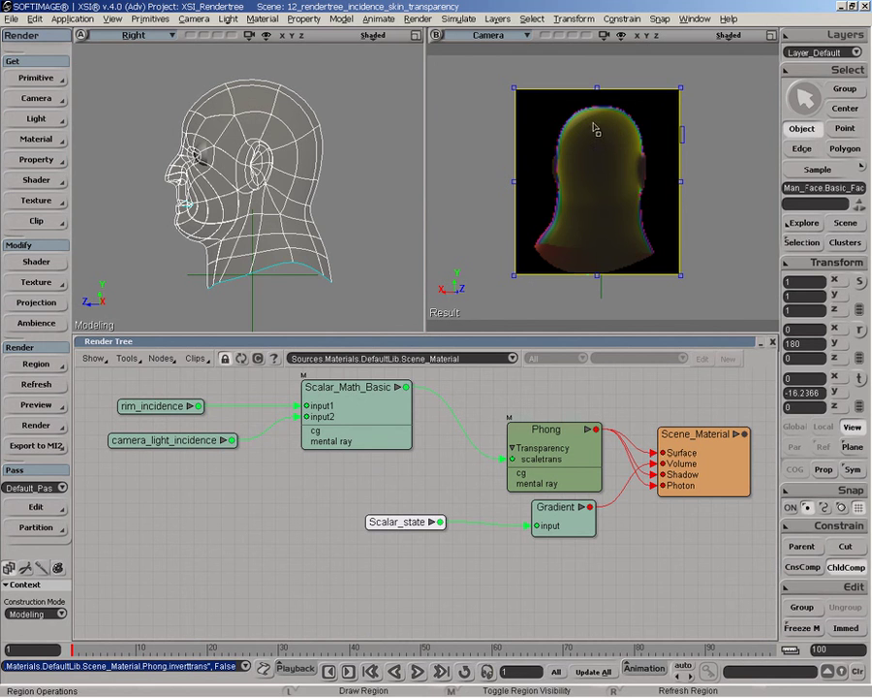
{"action": "double_click", "coordinate": [567, 524]}
{"action": "left_click", "coordinate": [237, 324]}
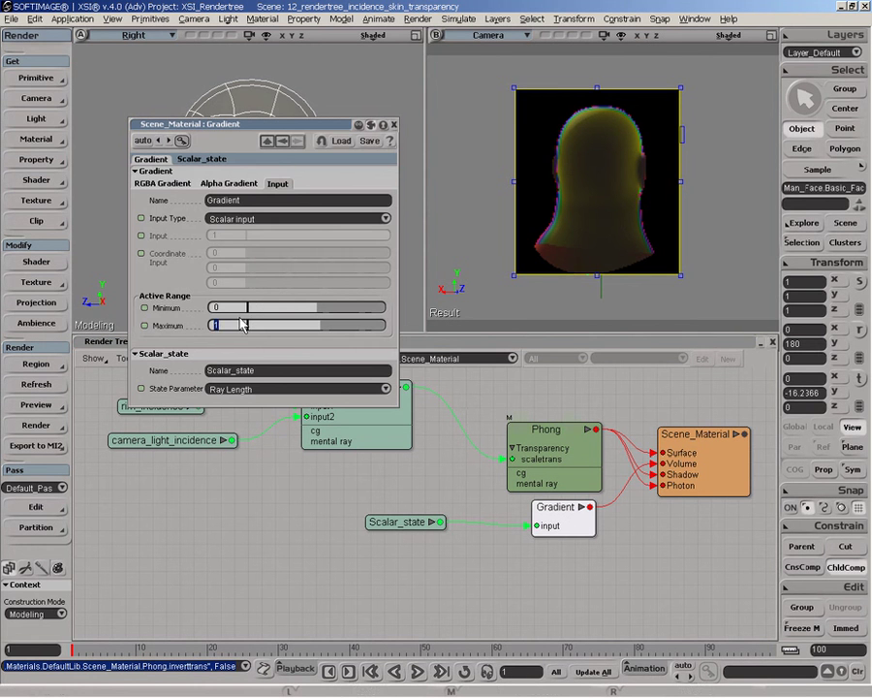
{"action": "type", "text": "5"}
{"action": "key", "text": "Return"}
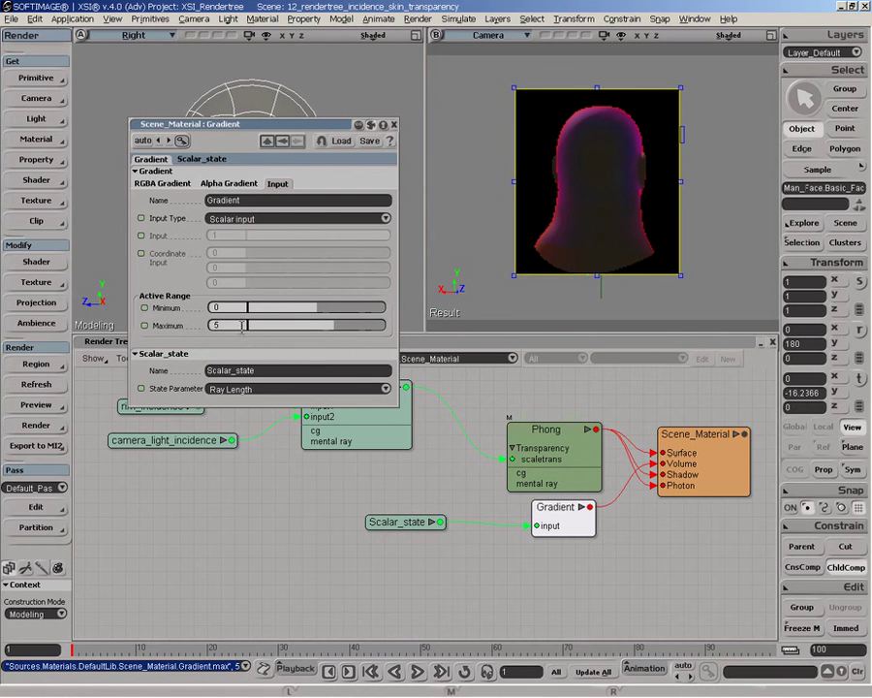
{"action": "type", "text": "10"}
{"action": "key", "text": "Return"}
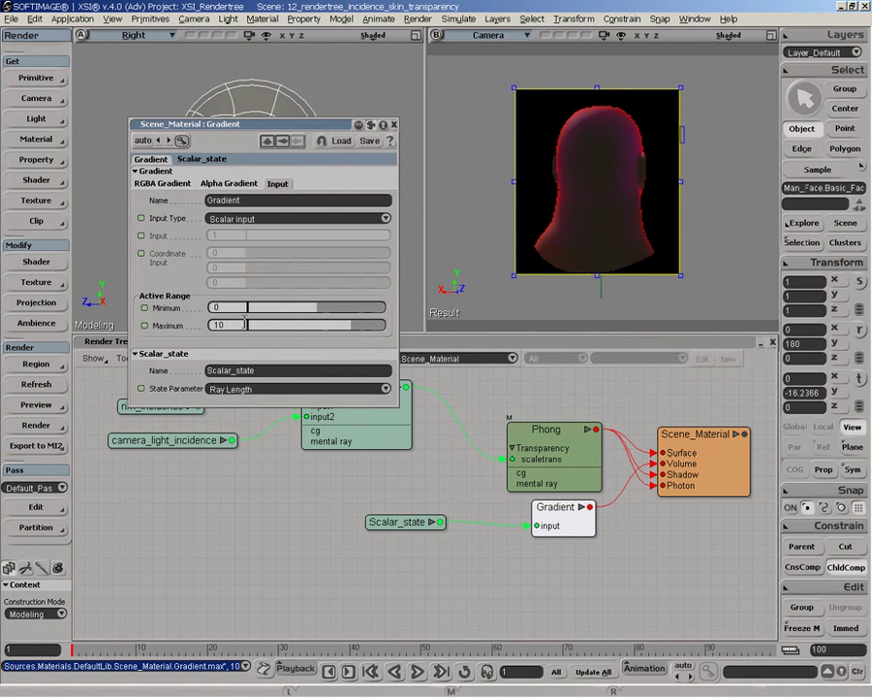
{"action": "left_click", "coordinate": [243, 325]}
{"action": "type", "text": "5"}
{"action": "key", "text": "Return"}
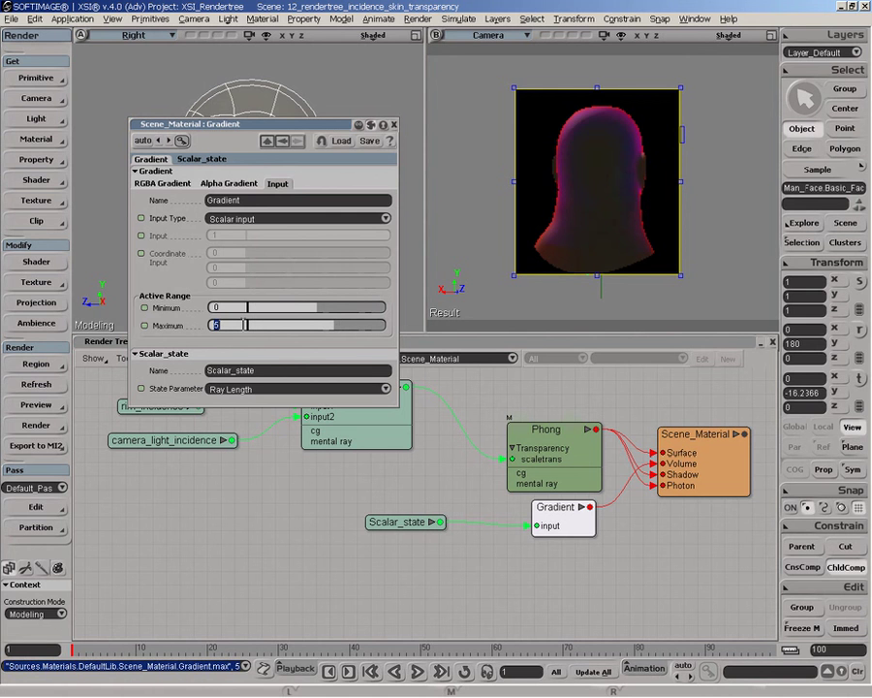
{"action": "type", "text": "3"}
{"action": "key", "text": "Return"}
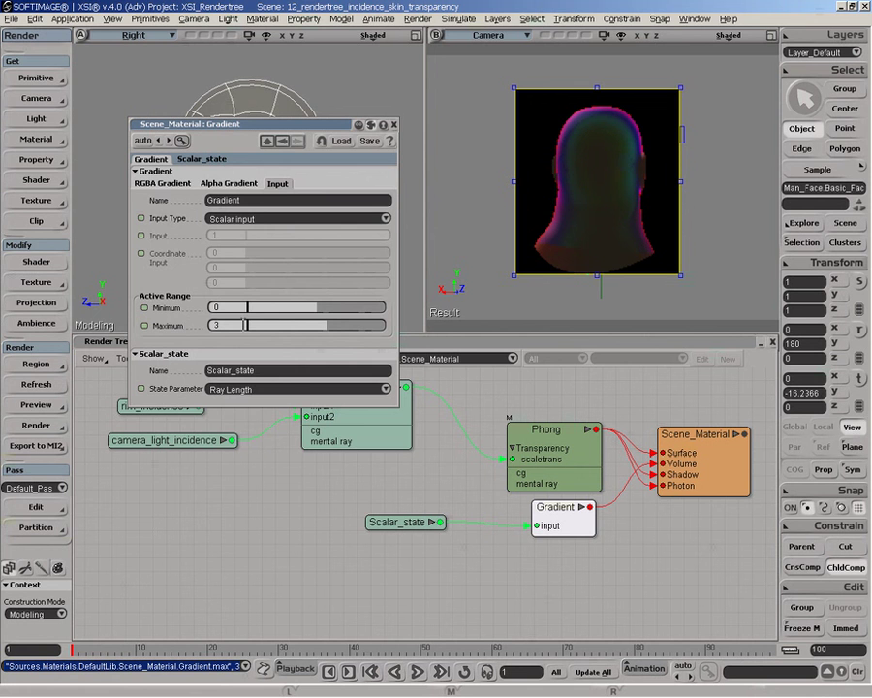
Apply the Black/White preset to the Gradient's RGBA ramp and raise its start color's red to 1.000.
{"action": "left_click", "coordinate": [166, 184]}
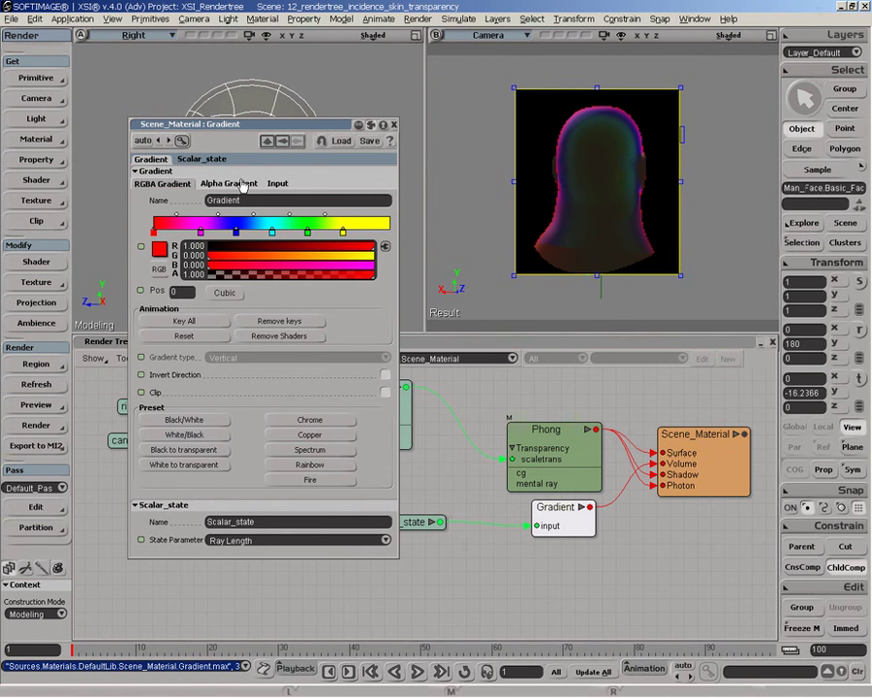
{"action": "left_click", "coordinate": [278, 183]}
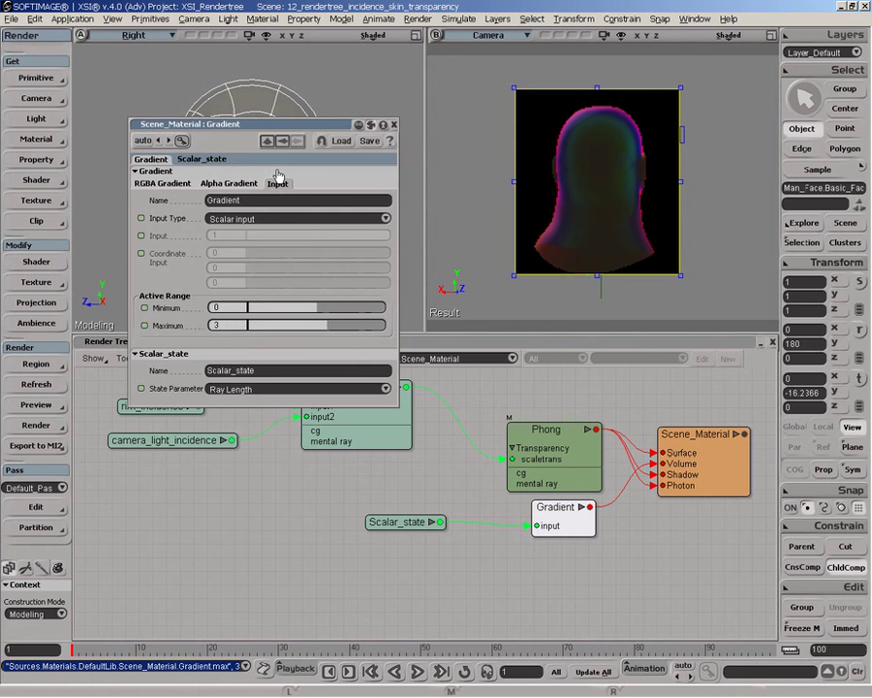
{"action": "left_click", "coordinate": [162, 184]}
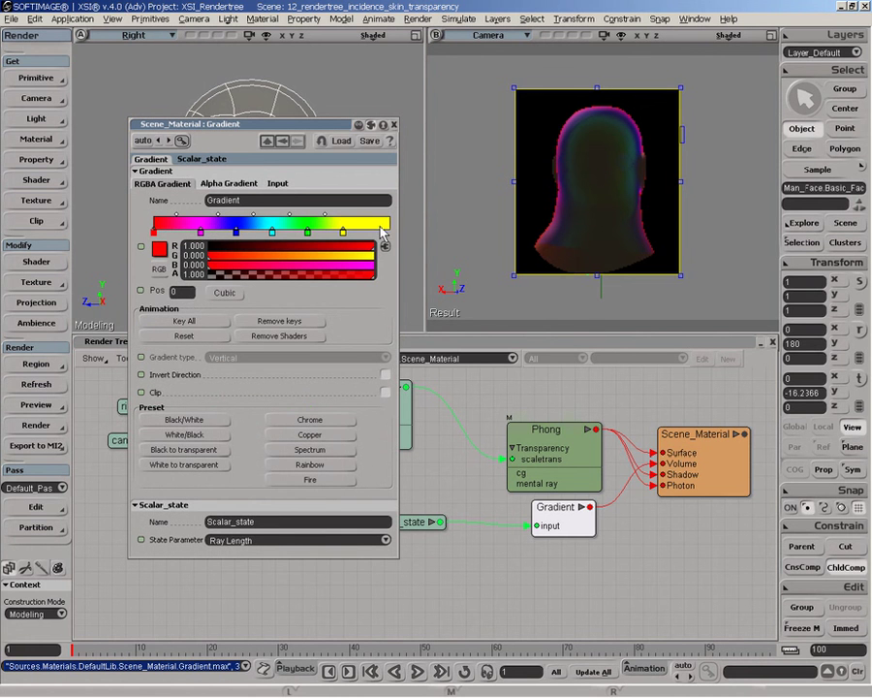
{"action": "left_click", "coordinate": [181, 421]}
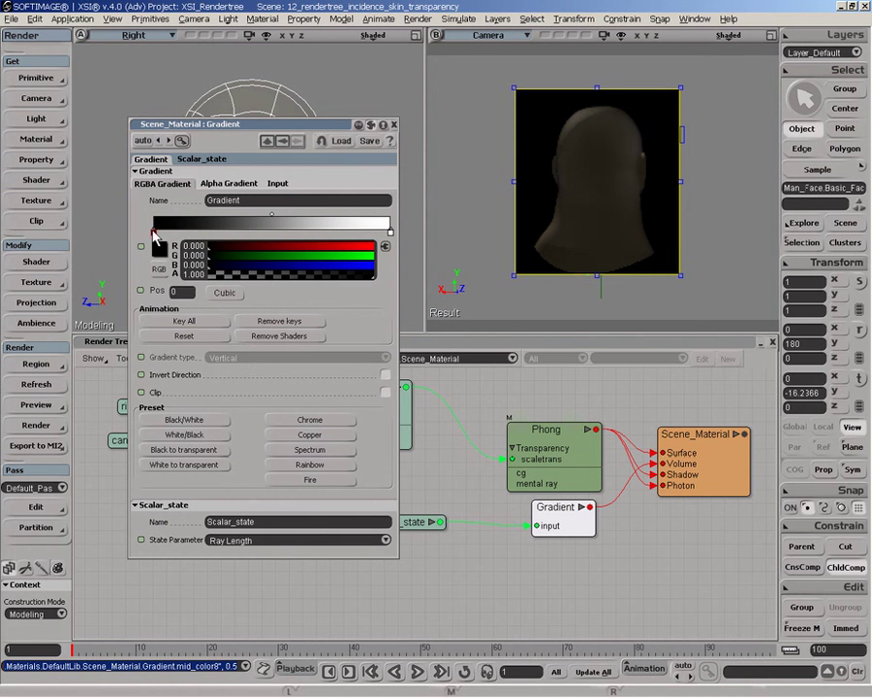
{"action": "left_click_drag", "start_coordinate": [287, 249], "coordinate": [388, 250]}
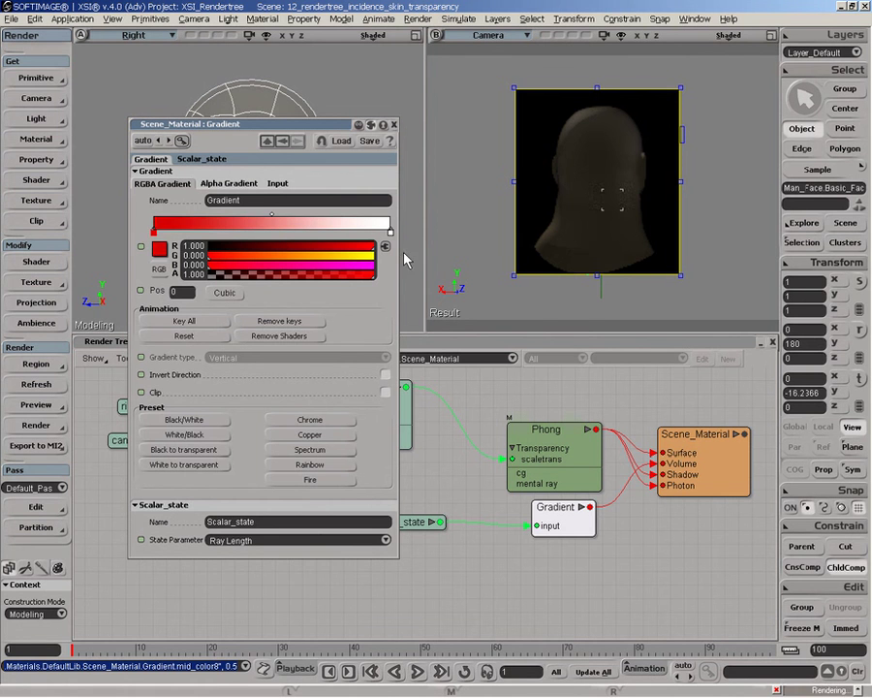
Change the gradient's start color to a peach skin tone of R 1.000, G 0.620, B 0.510 and close its properties.
{"action": "left_click", "coordinate": [391, 232]}
{"action": "left_click", "coordinate": [154, 233]}
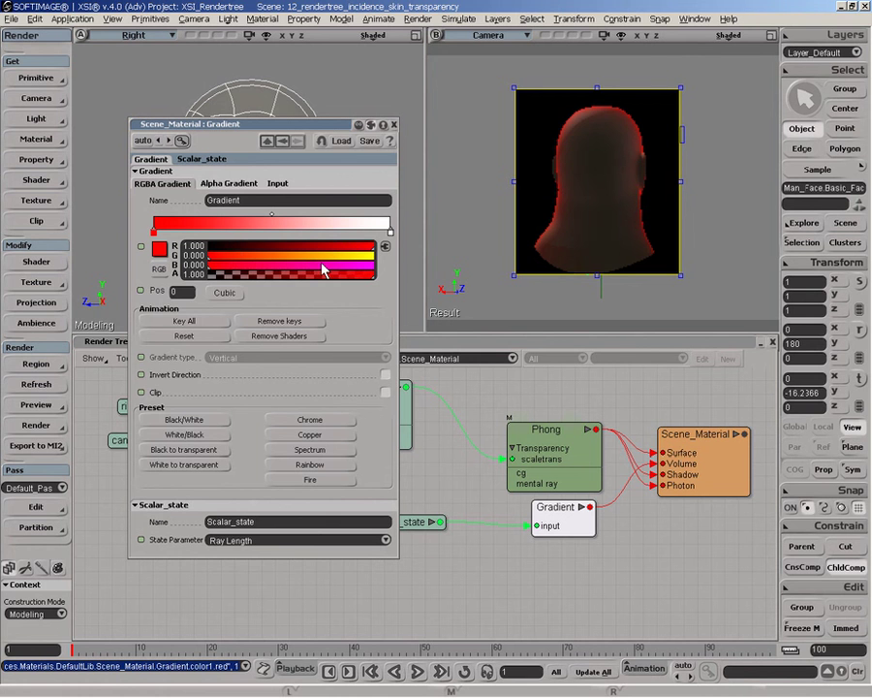
{"action": "left_click", "coordinate": [161, 249]}
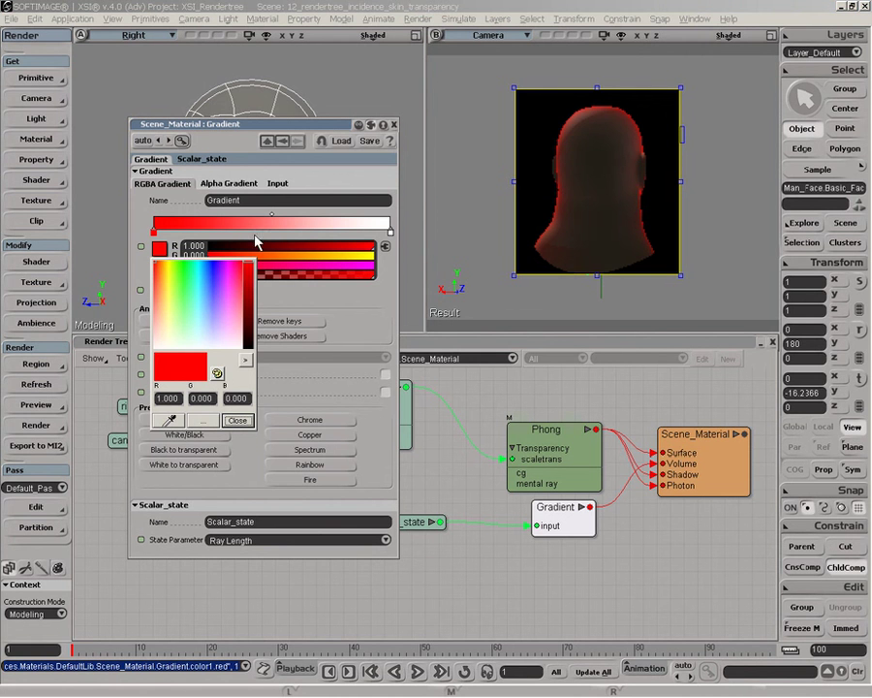
{"action": "left_click_drag", "start_coordinate": [155, 307], "coordinate": [159, 312]}
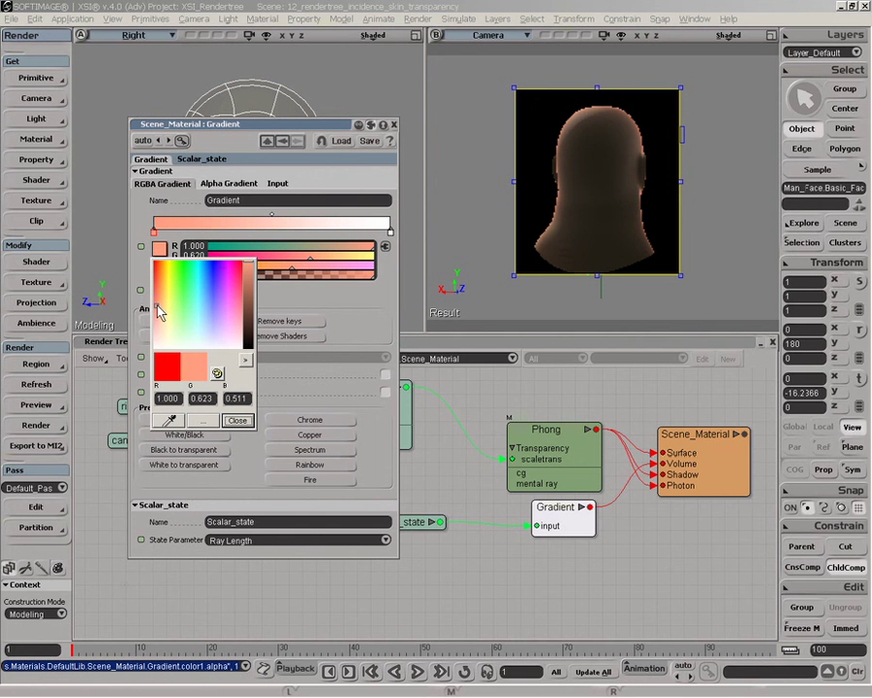
{"action": "left_click", "coordinate": [145, 223]}
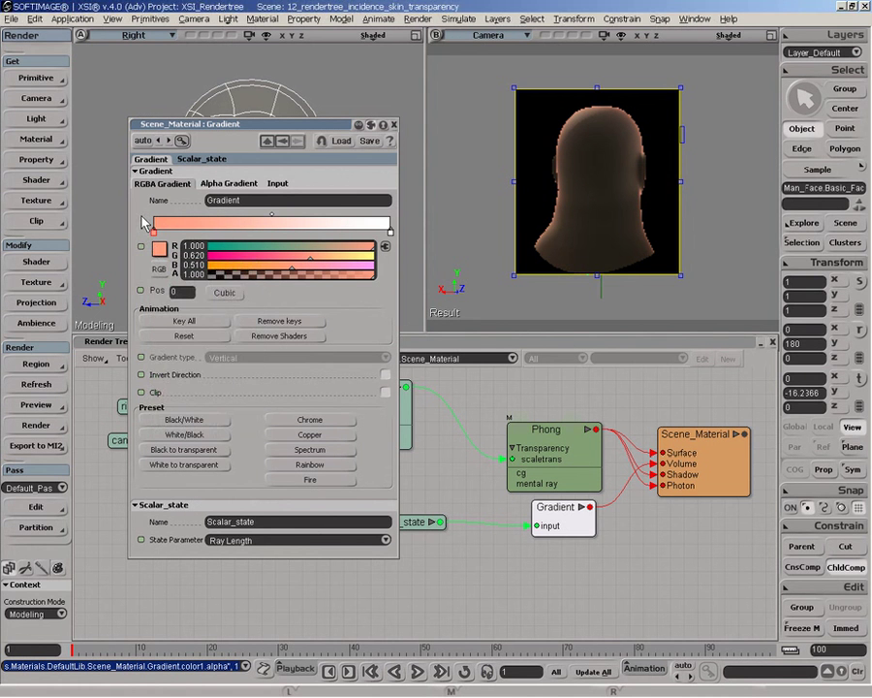
{"action": "mouse_move", "coordinate": [385, 231]}
{"action": "left_mouse_down"}
{"action": "mouse_move", "coordinate": [268, 232]}
{"action": "mouse_move", "coordinate": [390, 232]}
{"action": "left_mouse_up"}
{"action": "mouse_move", "coordinate": [155, 232]}
{"action": "left_mouse_down"}
{"action": "mouse_move", "coordinate": [298, 235]}
{"action": "mouse_move", "coordinate": [155, 237]}
{"action": "left_mouse_up"}
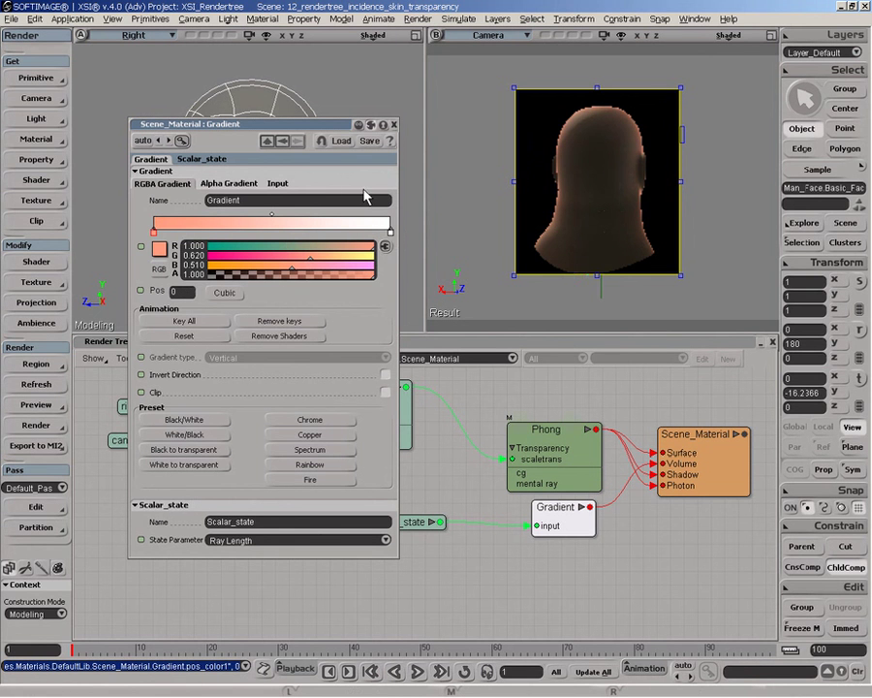
{"action": "left_click", "coordinate": [395, 125]}
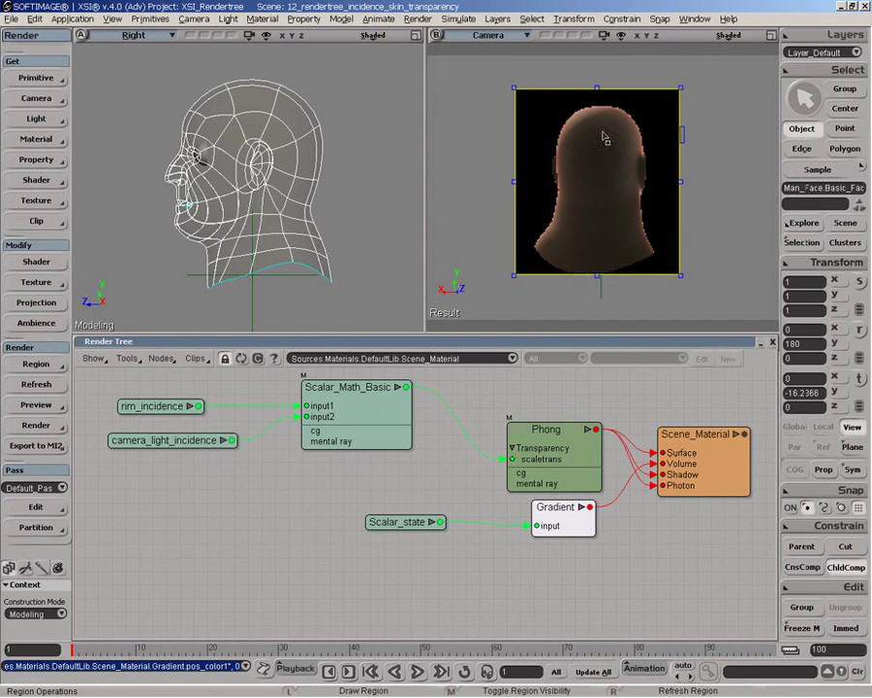
Orbit the Camera view to examine the rendered head from the front and the back.
{"action": "left_click_drag", "start_coordinate": [633, 123], "coordinate": [599, 117]}
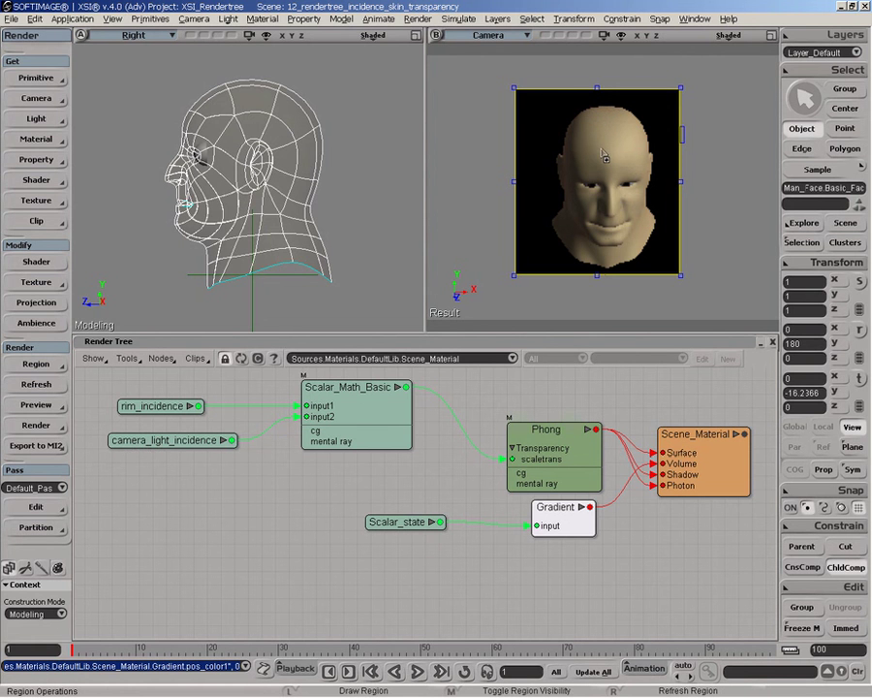
{"action": "left_click_drag", "start_coordinate": [605, 155], "coordinate": [691, 157]}
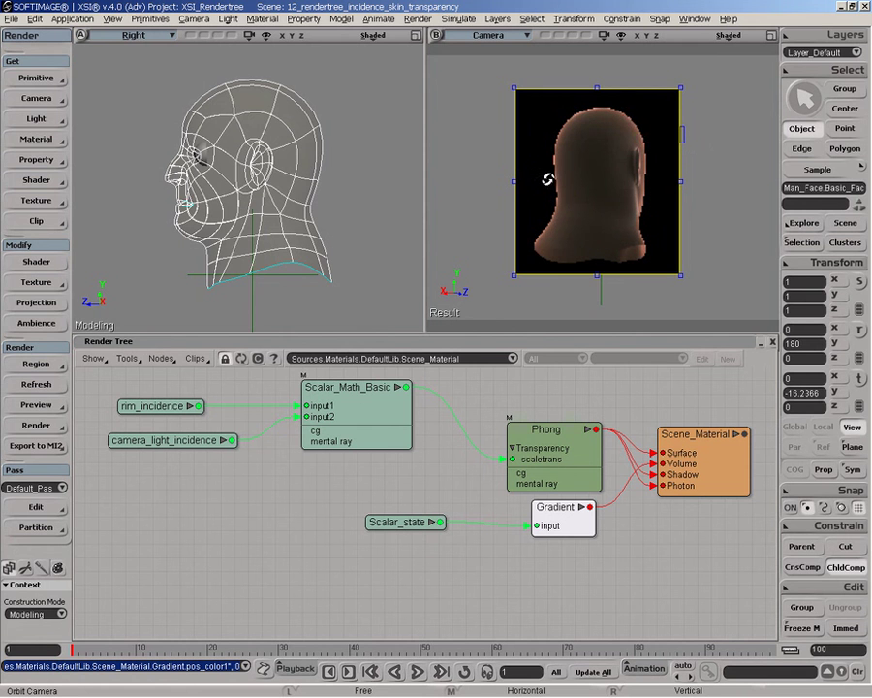
{"action": "key", "text": "q"}
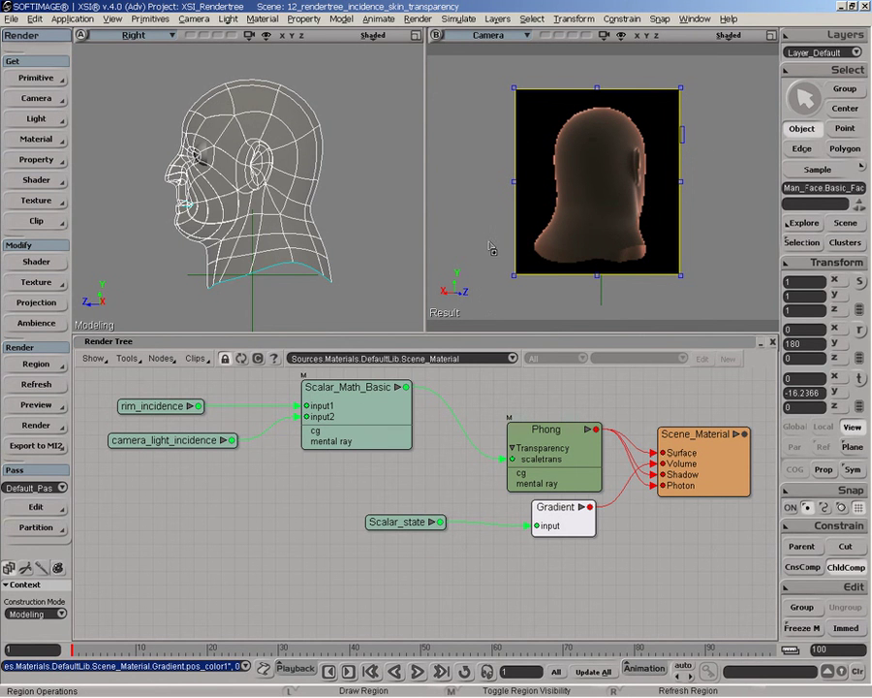